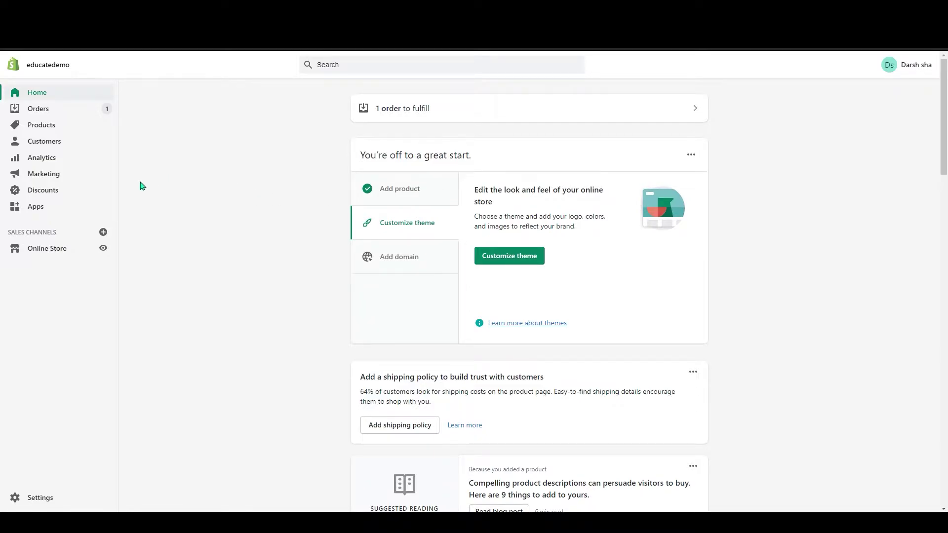
- Go to the Apps page from the Shopify admin sidebar
left_click(44, 208)
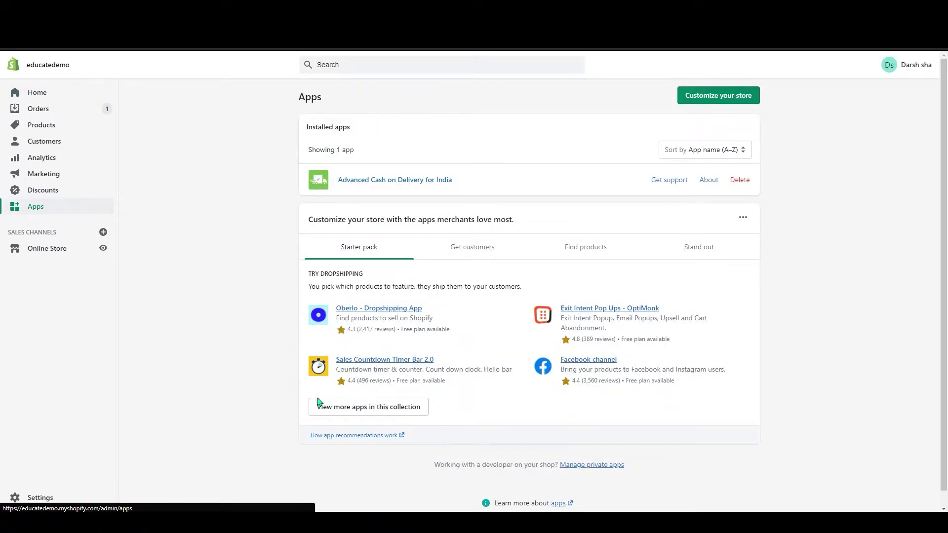
- Search the App Store for 'product countdown' and open the Urgency Bear Countdown Timer listing
left_click(329, 409)
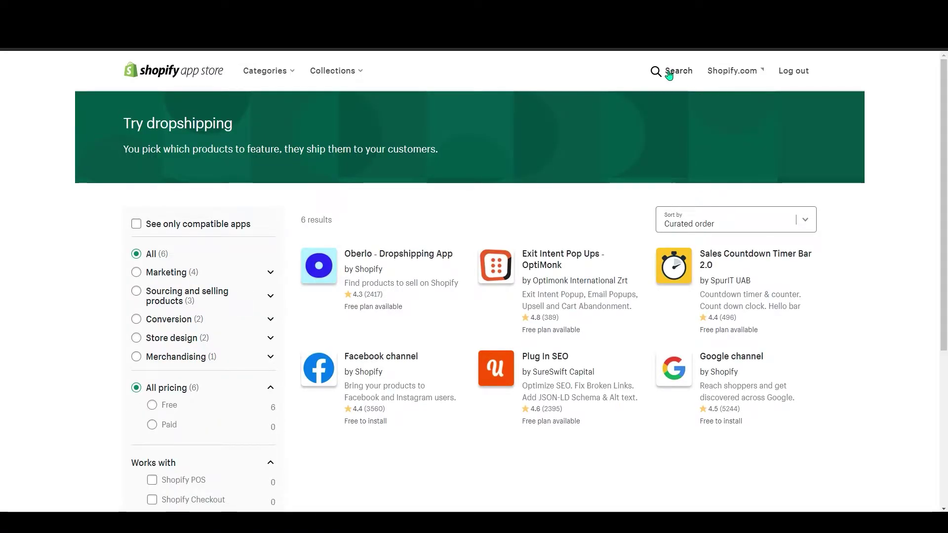
left_click(668, 73)
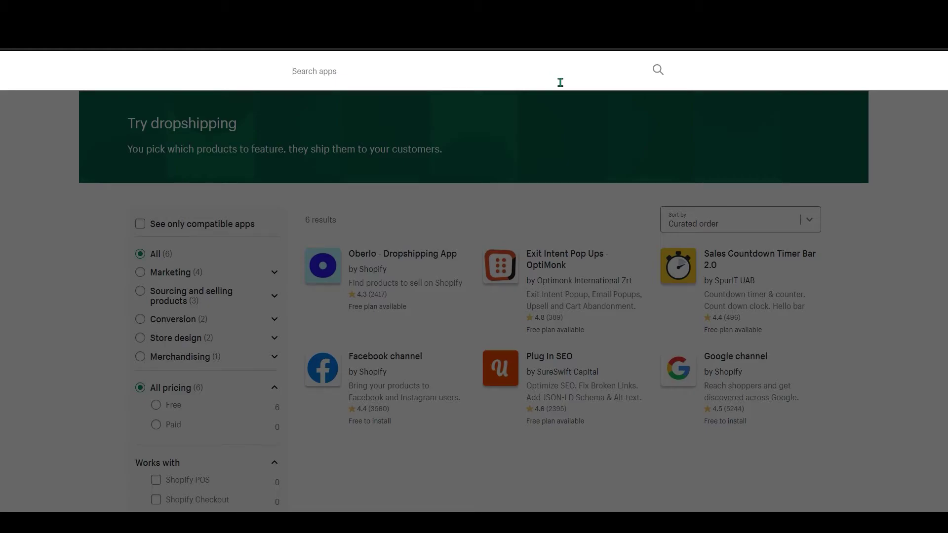
type("product c")
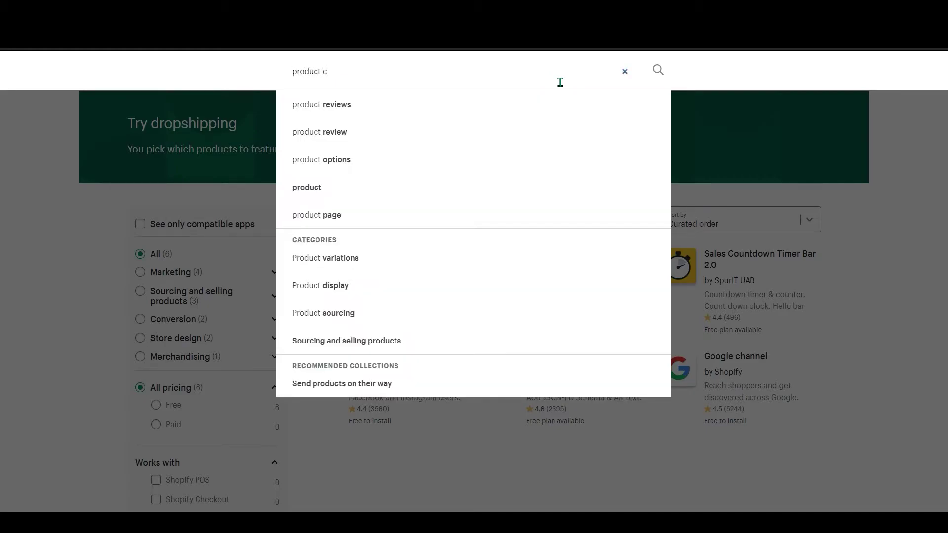
type("ountdown")
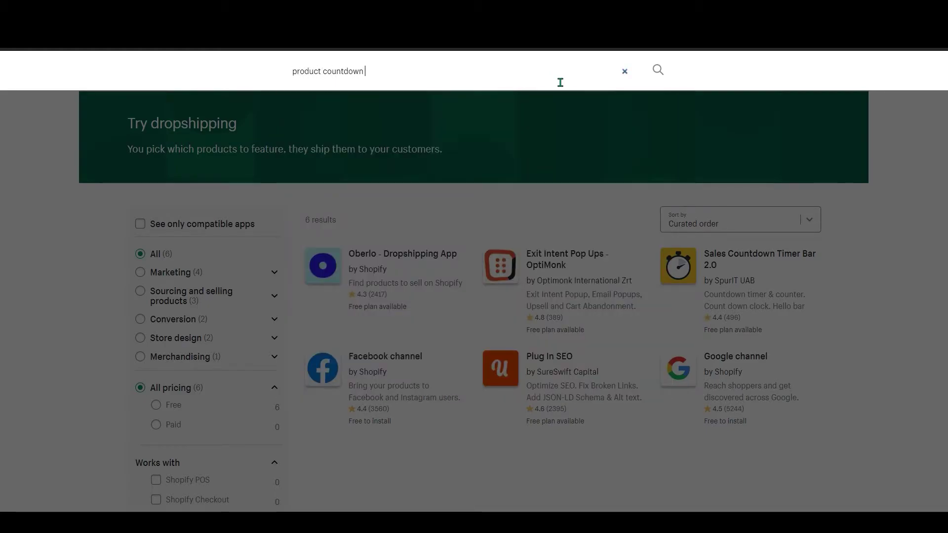
key("Return")
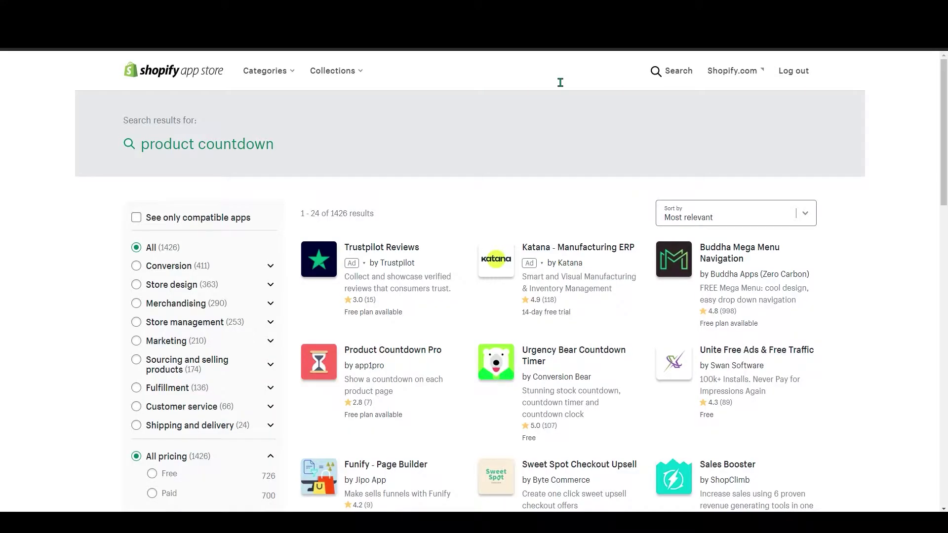
scroll(579, 165, "down", 2)
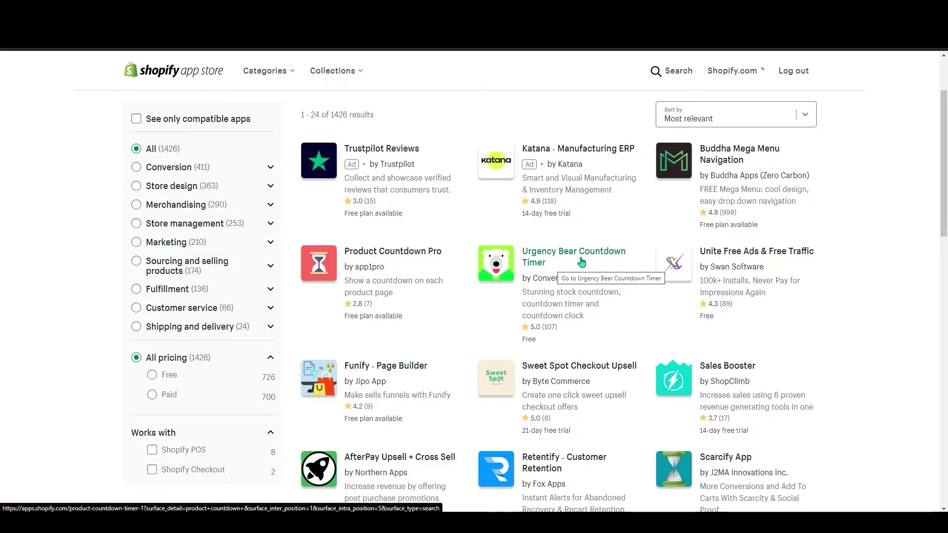
left_click(514, 266)
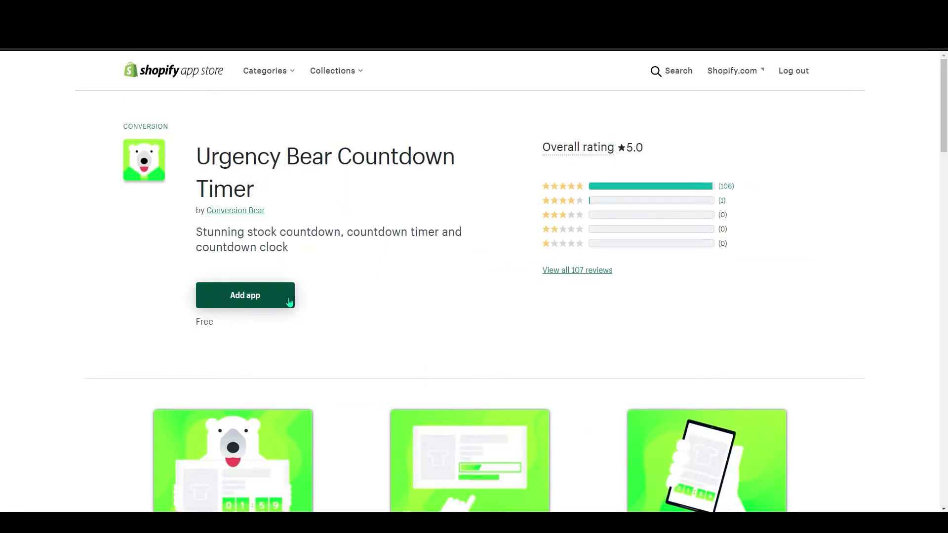
- Add Urgency Bear Countdown Timer and approve its installation permissions
left_click(275, 289)
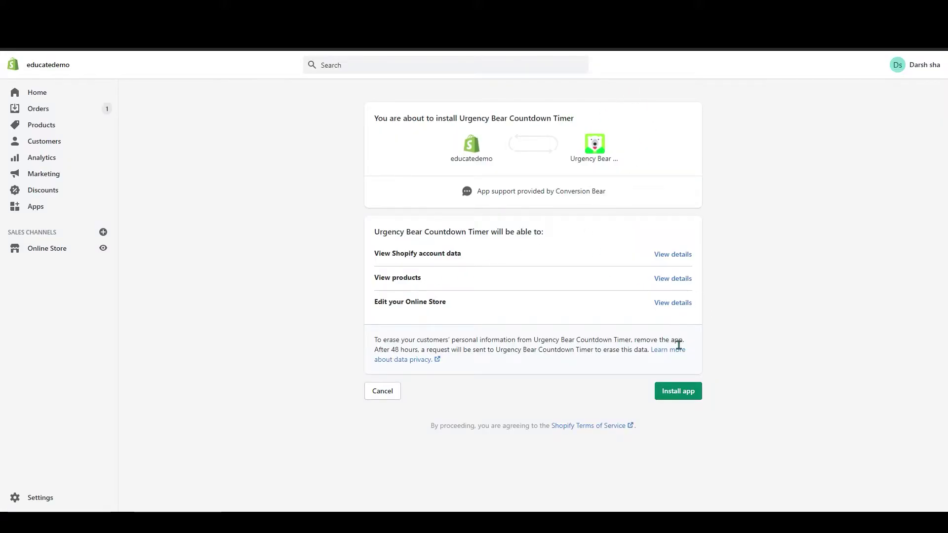
left_click(684, 399)
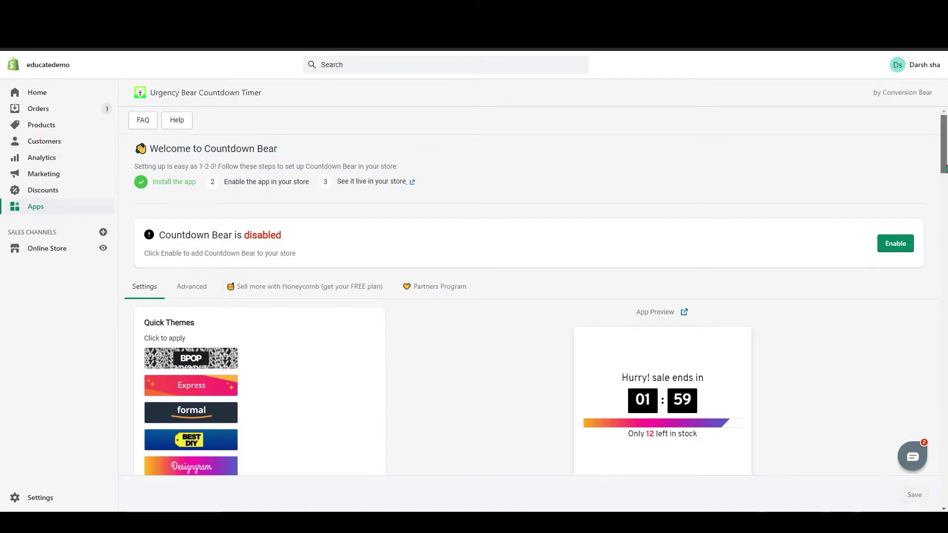
scroll(944, 168, "down", 1)
scroll(945, 167, "up", 1)
- Enable Countdown Bear in the store and scroll to the Countdown Timer settings
left_click(894, 246)
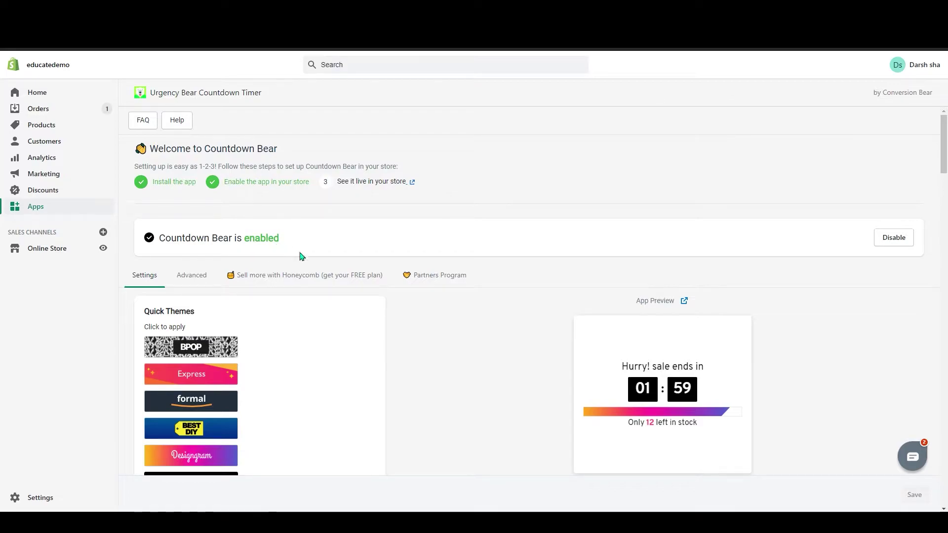
scroll(326, 282, "down", 1)
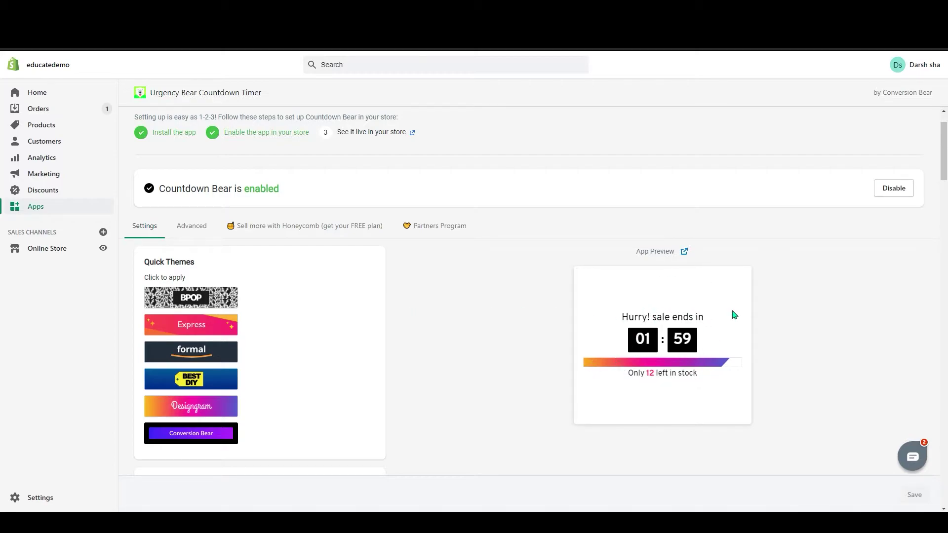
scroll(266, 351, "down", 7)
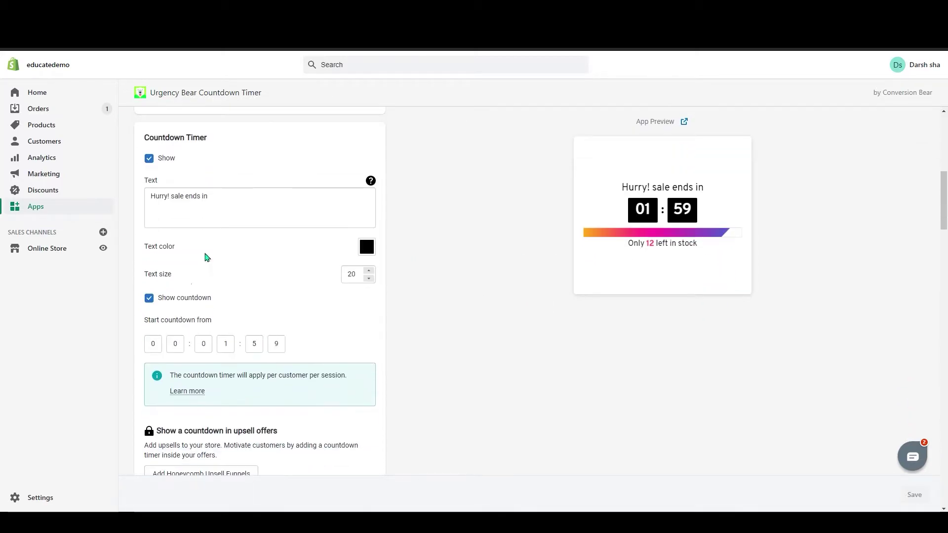
scroll(178, 177, "up", 2)
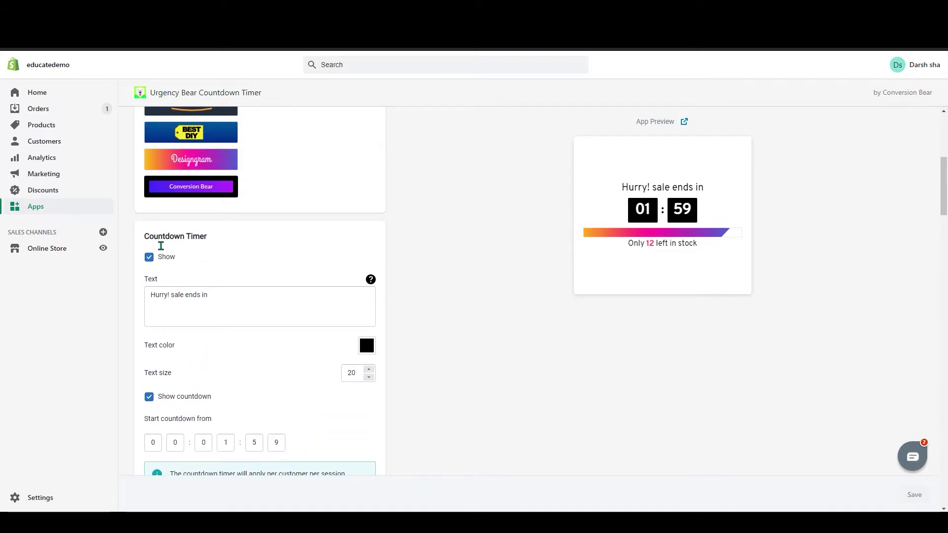
- Keep the countdown timer shown, with the timer text 'Hurry! sale ends in'
left_click_drag(149, 239, 221, 243)
left_click(233, 254)
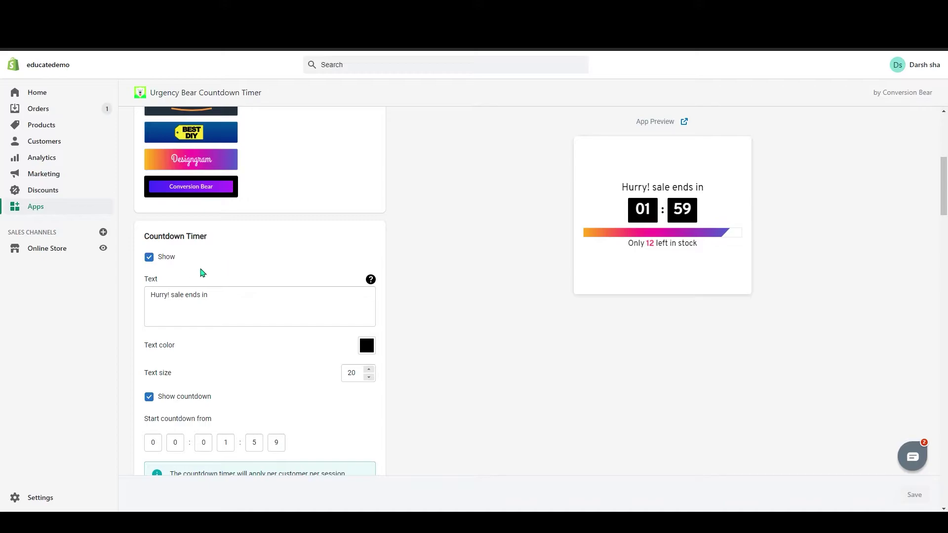
left_click(152, 263)
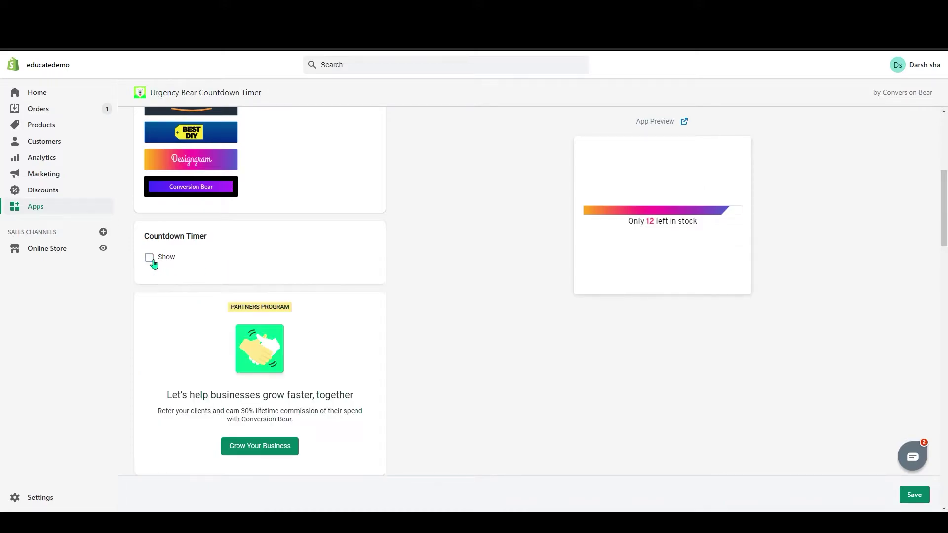
left_click(153, 262)
scroll(162, 263, "down", 1)
triple_click(159, 257)
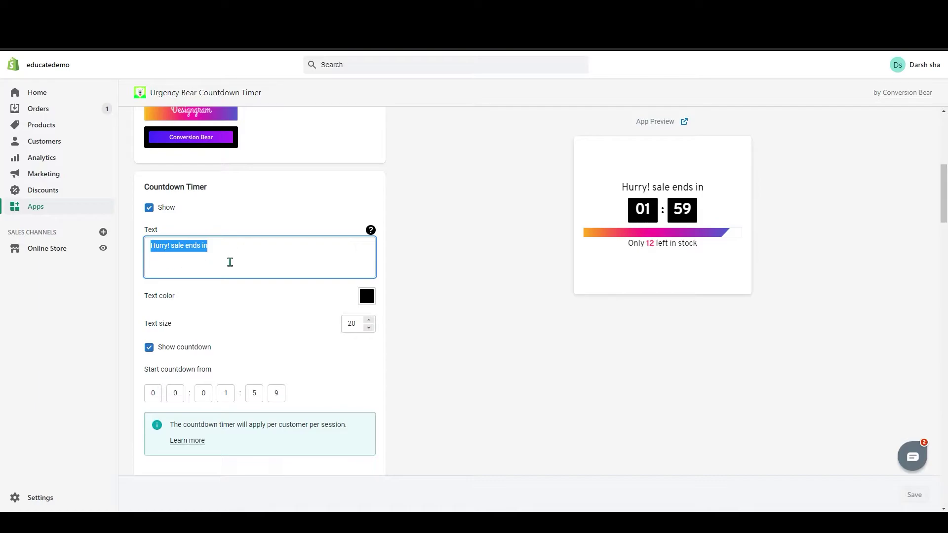
left_click(198, 257)
left_click_drag(153, 252, 231, 252)
left_click_drag(620, 189, 707, 190)
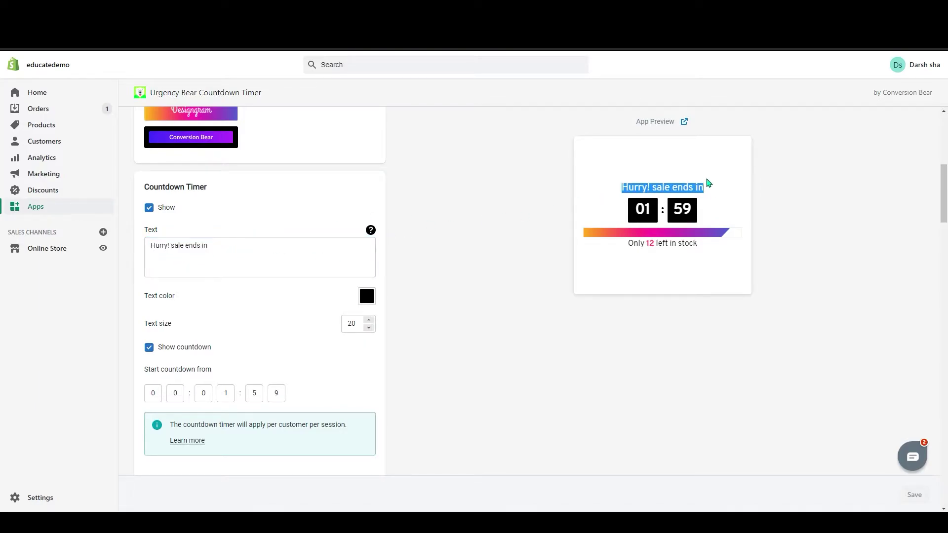
left_click(246, 266)
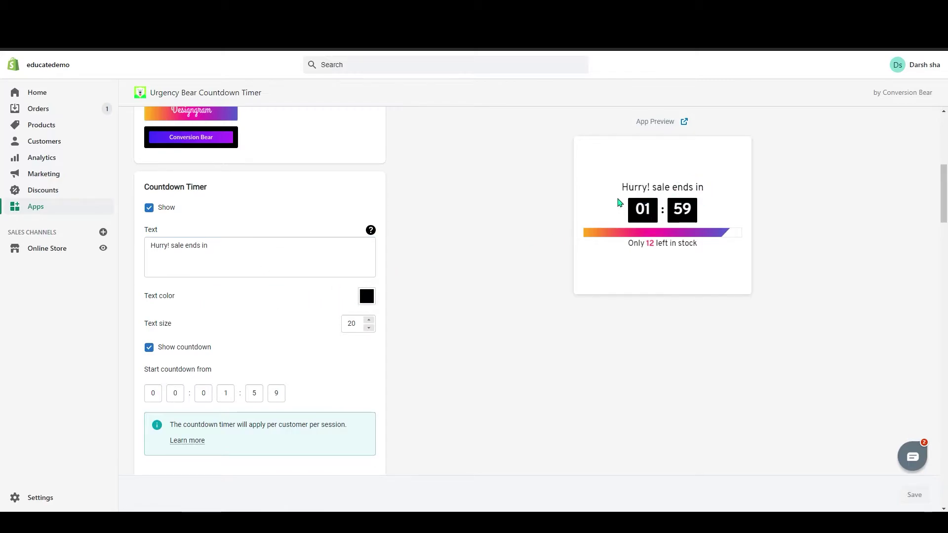
- Change the timer text colour to a saturated purple
left_click(367, 296)
left_click(433, 321)
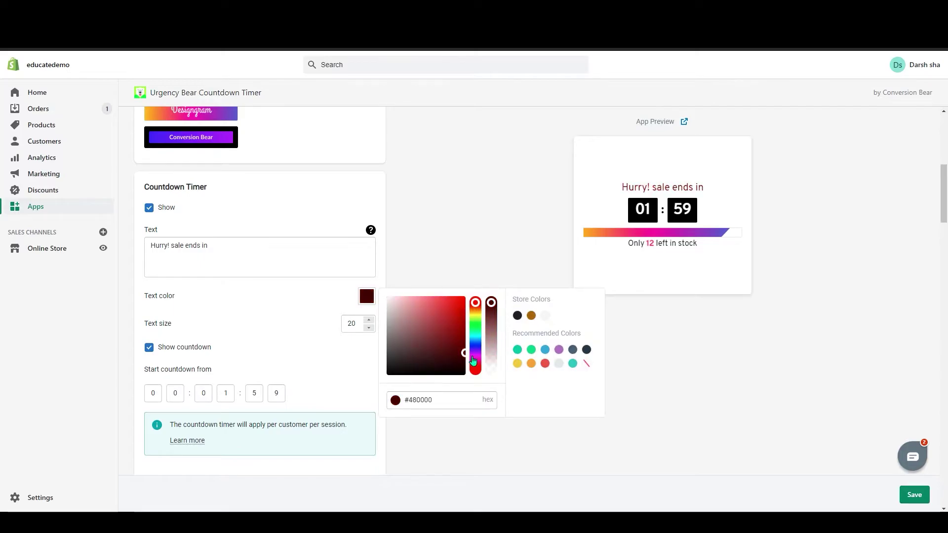
left_click(474, 349)
left_click(408, 317)
left_click_drag(413, 321, 448, 309)
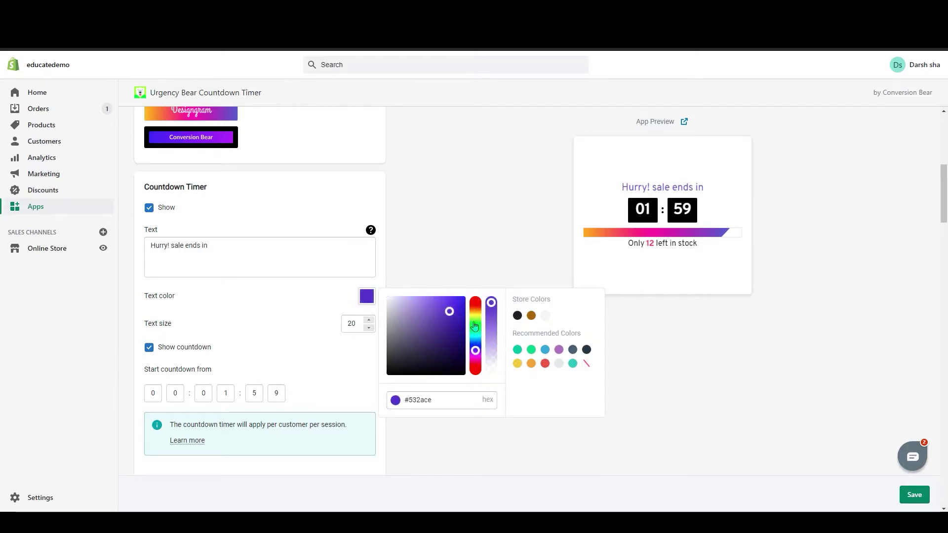
left_click(276, 345)
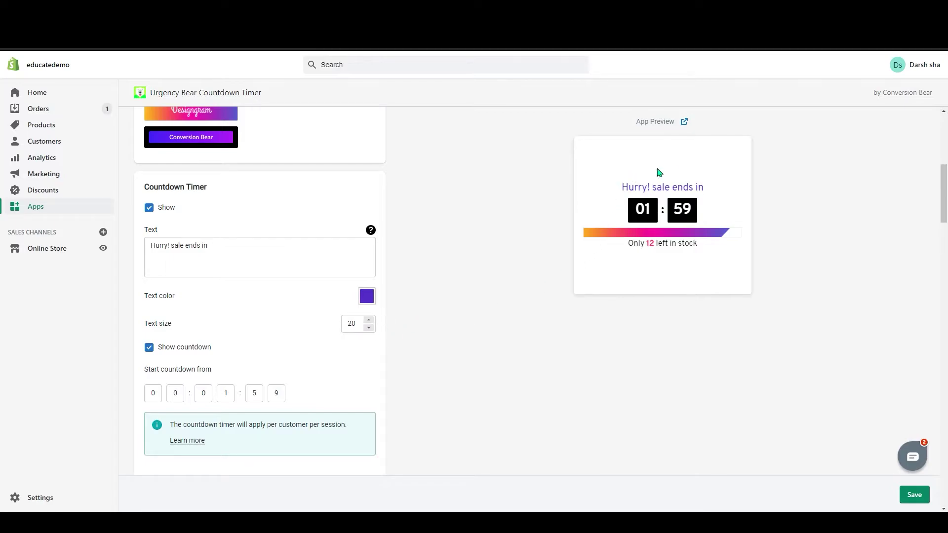
- Set the timer text size to 29
triple_click(654, 186)
left_click(369, 320)
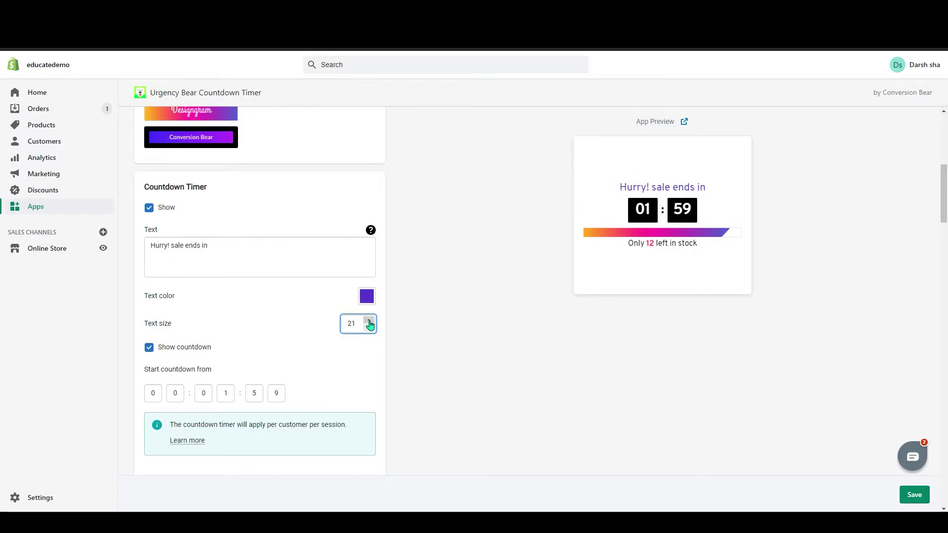
left_click(370, 321)
left_click(369, 321)
left_click(369, 320)
left_click(369, 320)
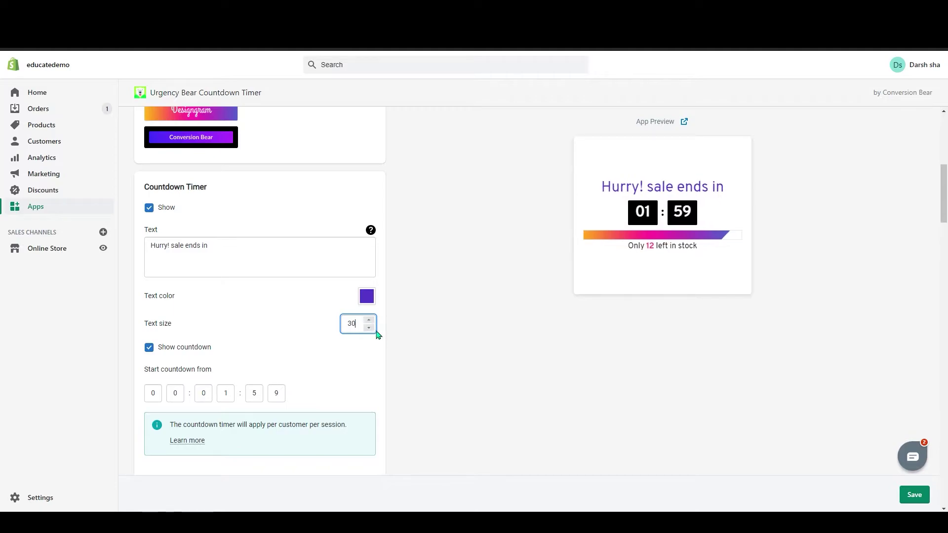
left_click(370, 328)
- Set the countdown start hours to 2, so it starts from 02:01:59
scroll(375, 335, "down", 1)
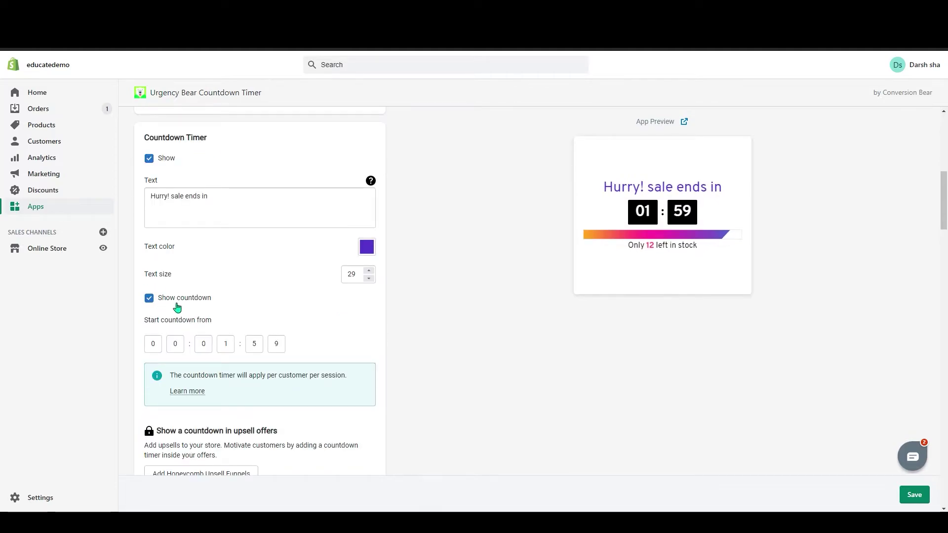
scroll(374, 324, "down", 2)
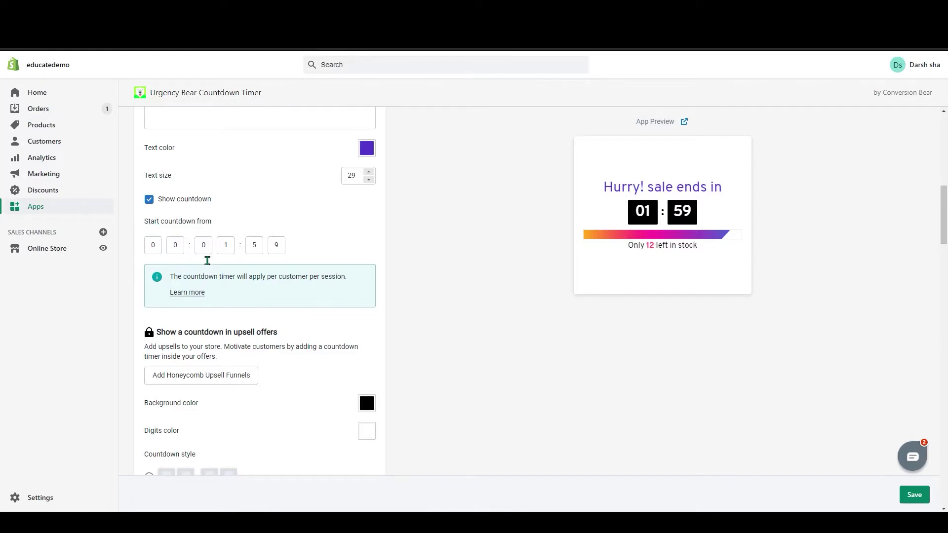
left_click(176, 245)
type("2")
scroll(237, 268, "down", 4)
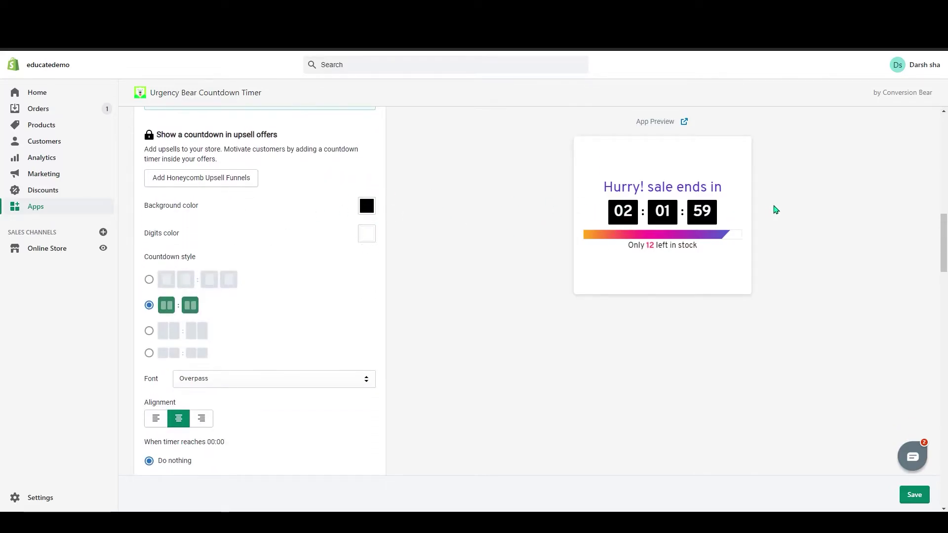
- Make the timer boxes purple and the digits cyan
left_click(373, 208)
left_click(449, 235)
left_click(478, 268)
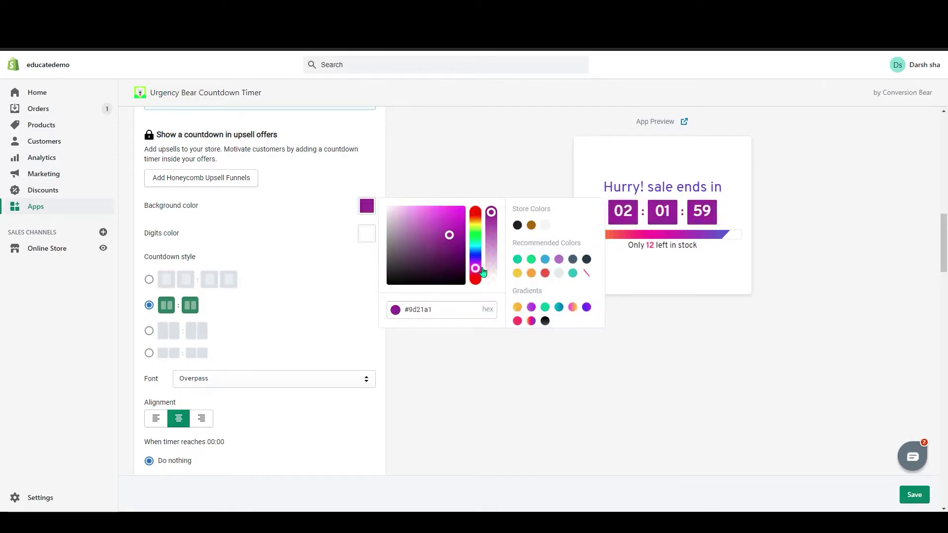
left_click(380, 235)
left_click(367, 234)
left_click(464, 239)
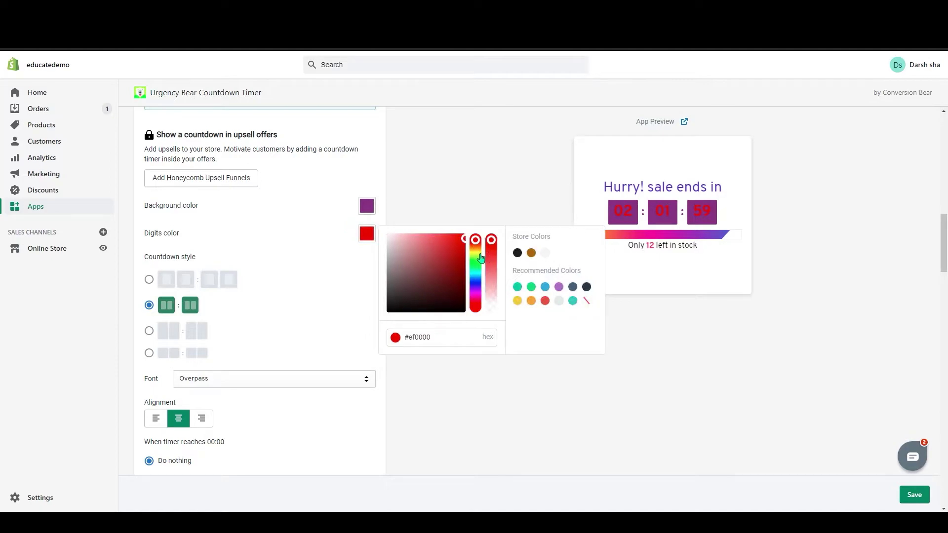
left_click_drag(480, 258, 476, 274)
left_click(188, 283)
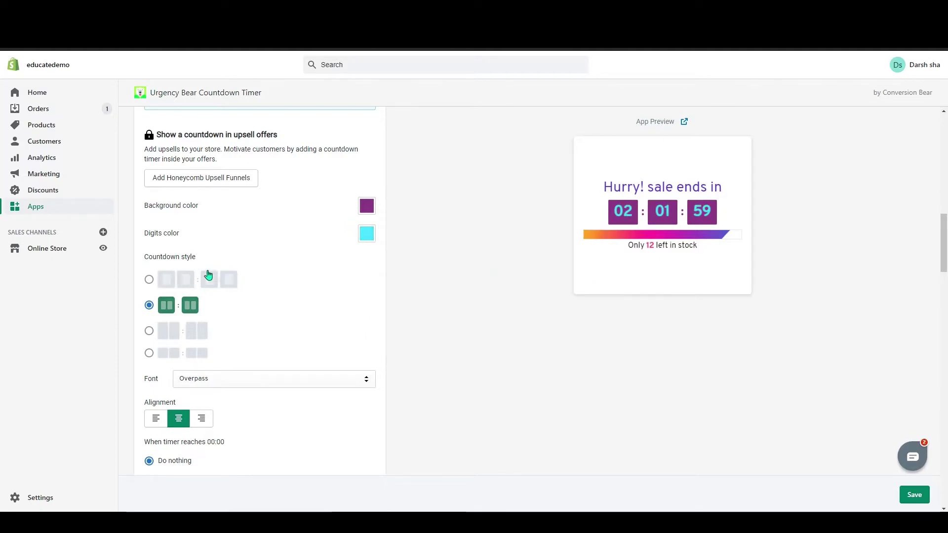
- Choose the fourth countdown style, with a separate box for each digit
left_click(149, 279)
left_click(161, 307)
left_click(149, 330)
left_click(153, 354)
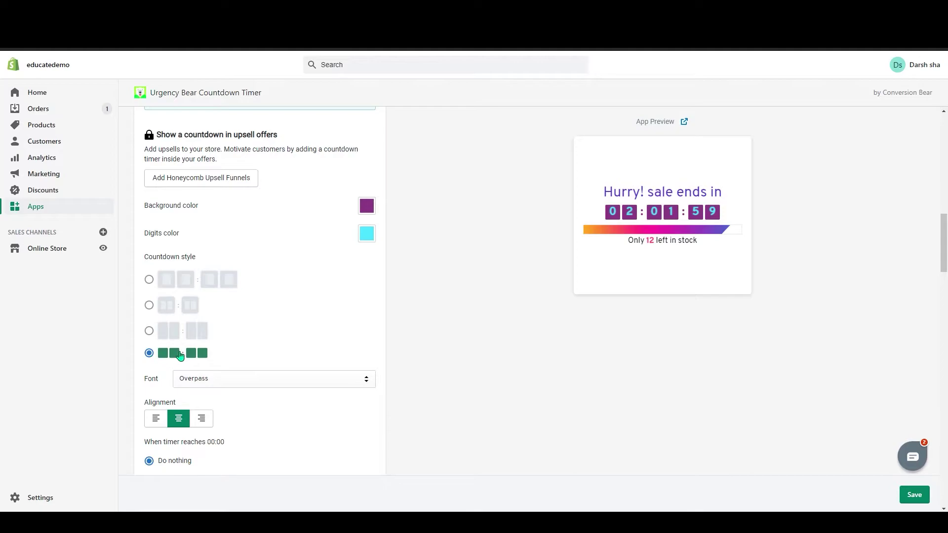
scroll(269, 359, "down", 1)
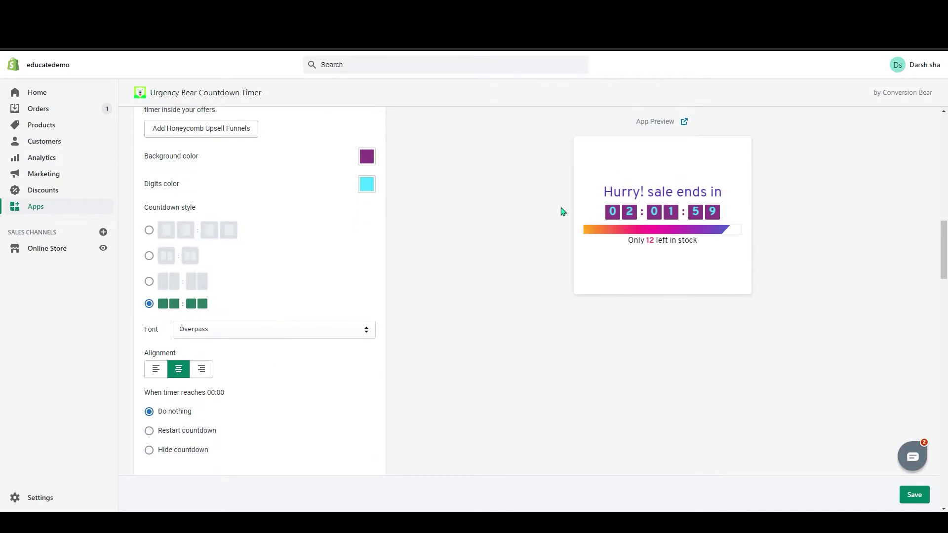
left_click(247, 330)
scroll(248, 408, "down", 4)
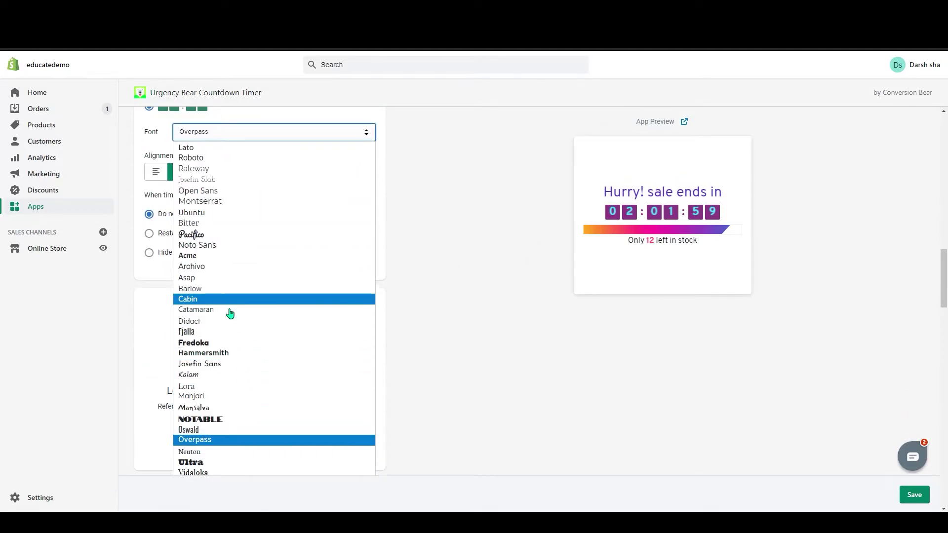
scroll(250, 387, "down", 4)
scroll(267, 342, "up", 5)
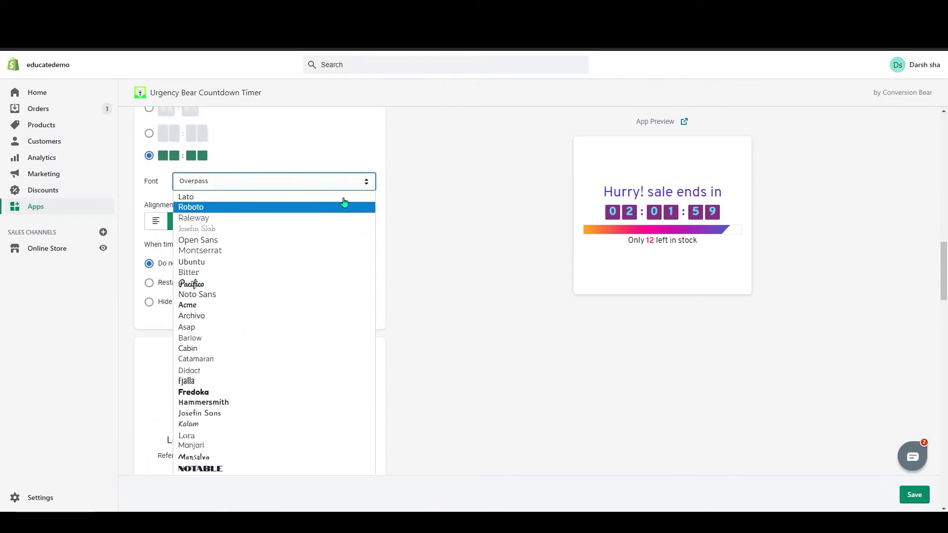
left_click(345, 204)
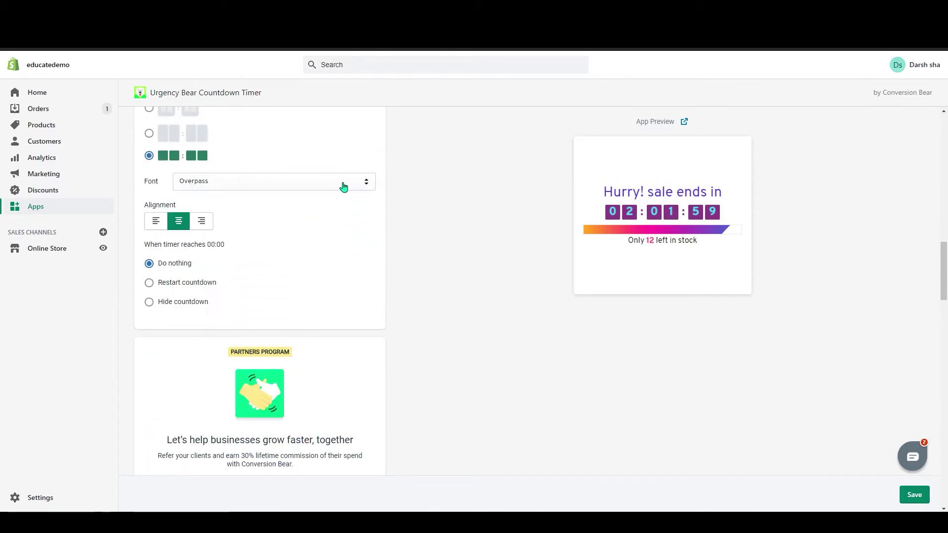
left_click(163, 225)
left_click(182, 224)
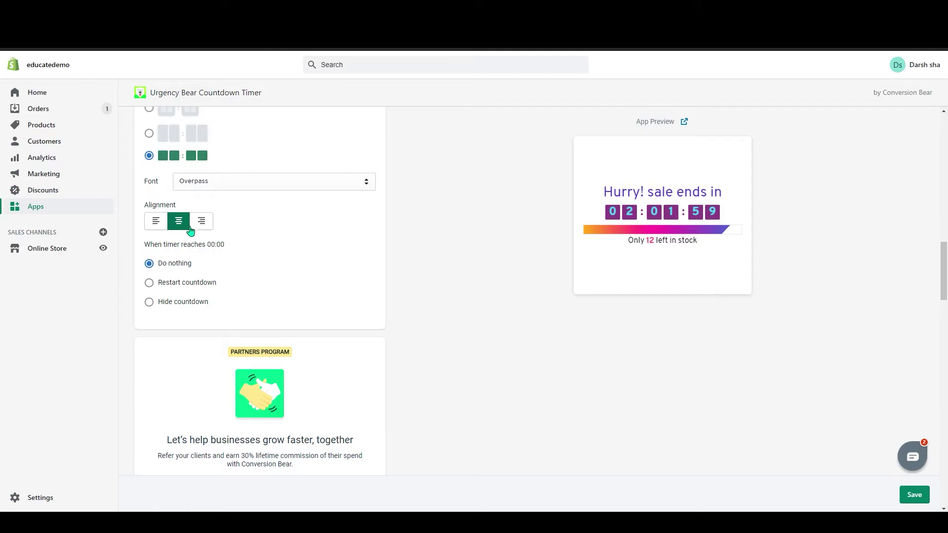
scroll(216, 209, "down", 2)
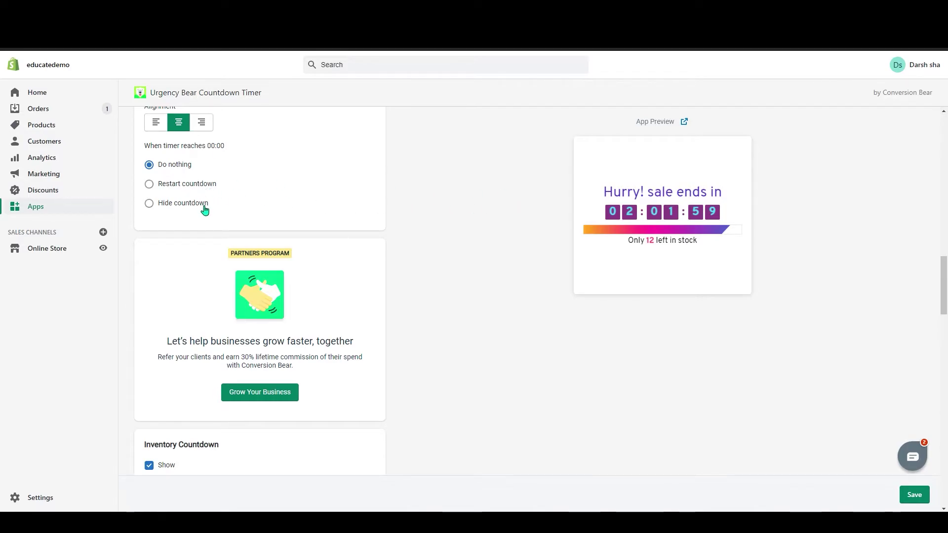
- Inspect the Inventory Countdown stock message text that begins with 'Only'
scroll(242, 371, "down", 3)
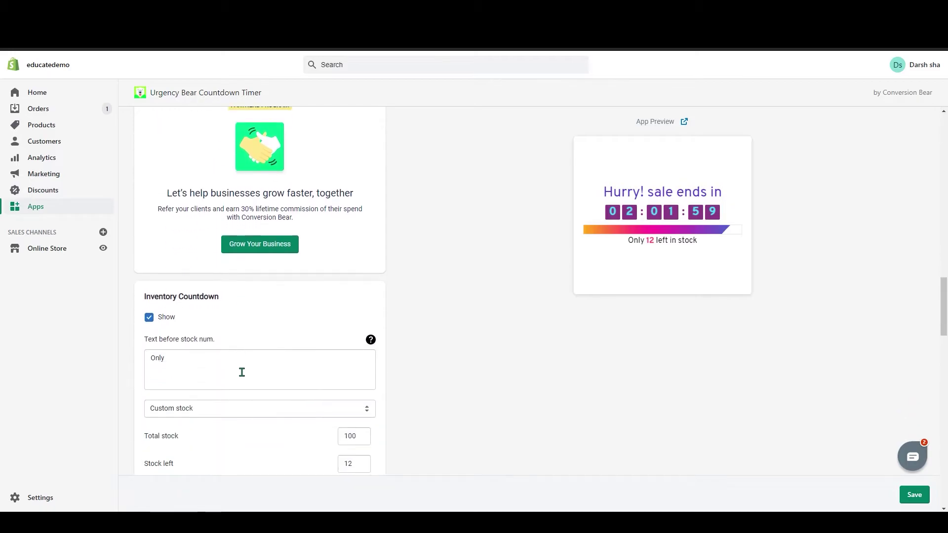
scroll(242, 371, "down", 3)
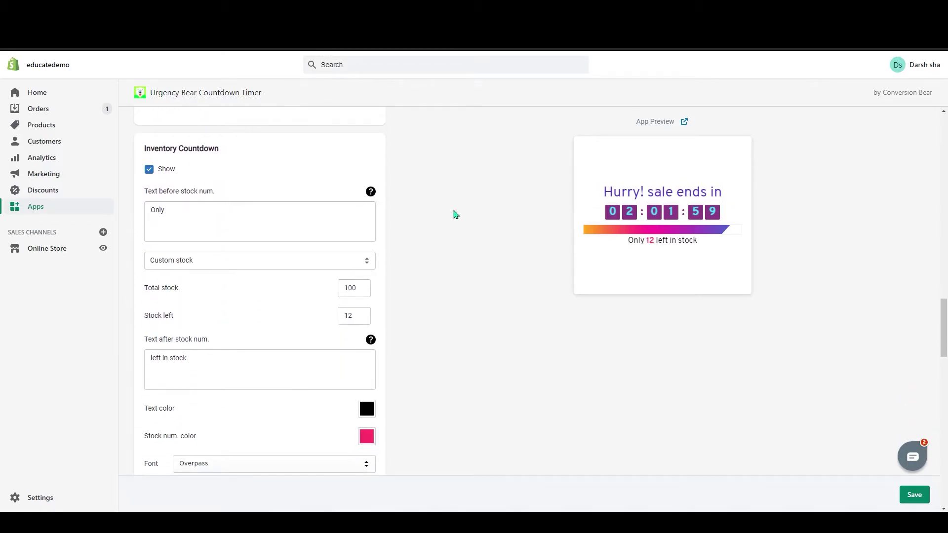
left_click_drag(697, 240, 630, 250)
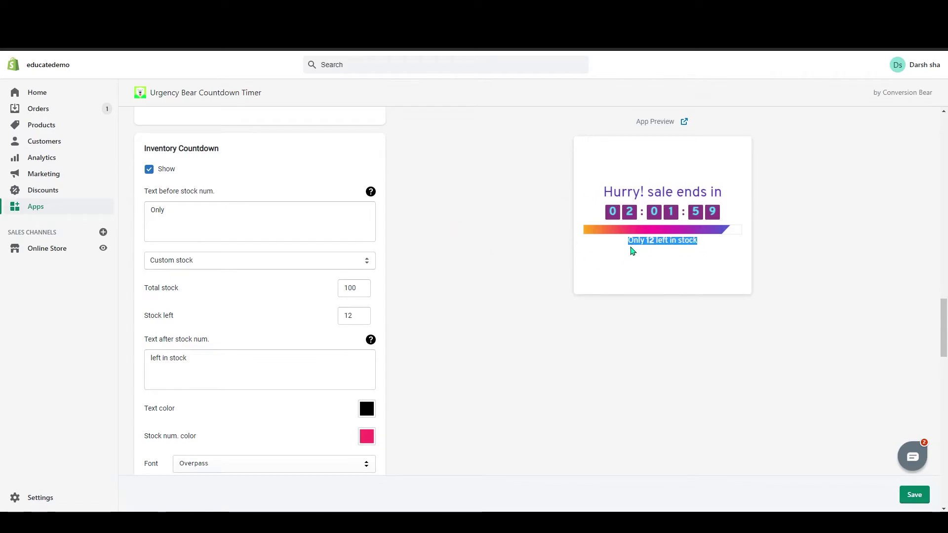
left_click(701, 244)
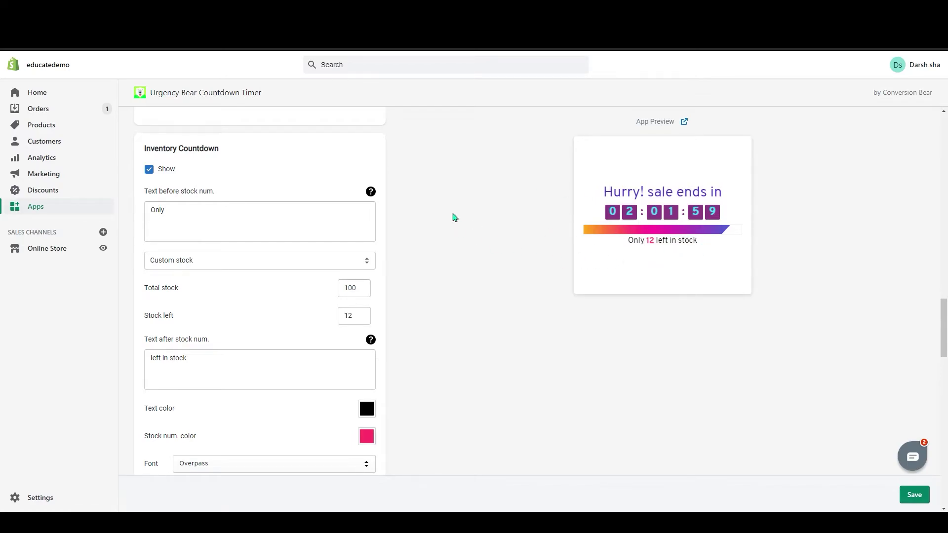
left_click(194, 222)
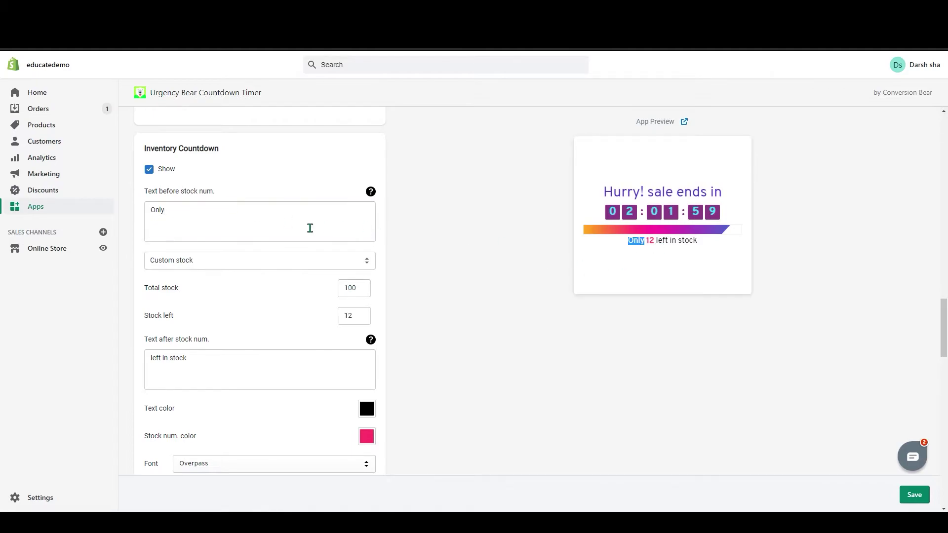
left_click(187, 217)
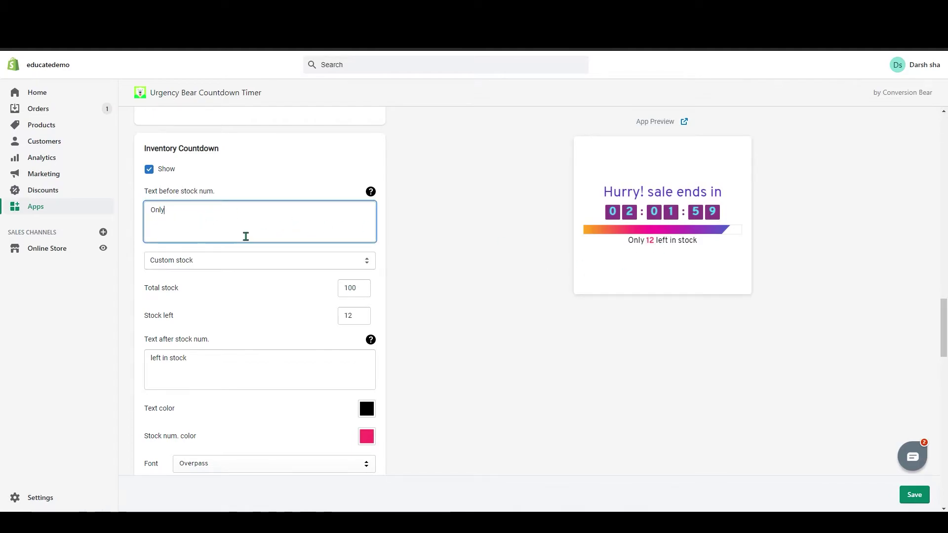
- Switch the stock source to Real stock, showing 'Only 16 left in stock'
left_click(238, 267)
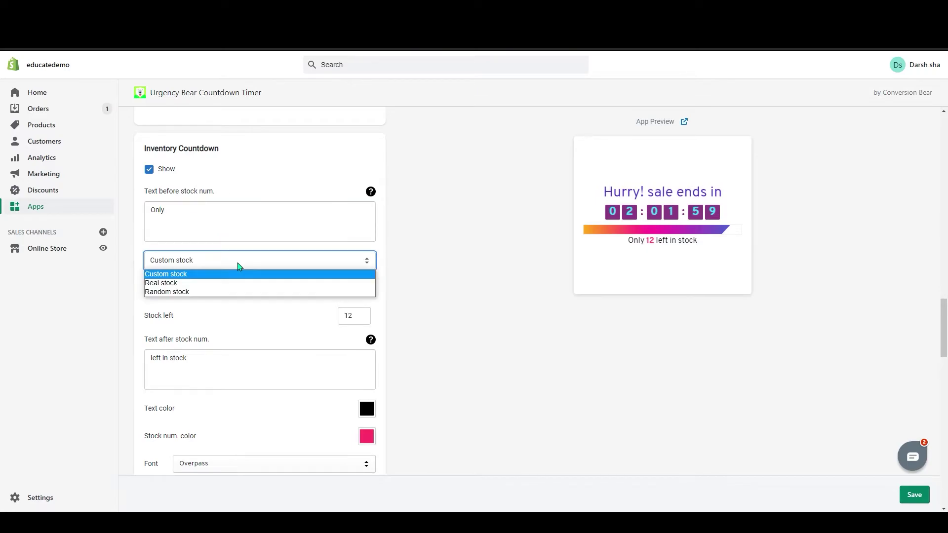
left_click(213, 283)
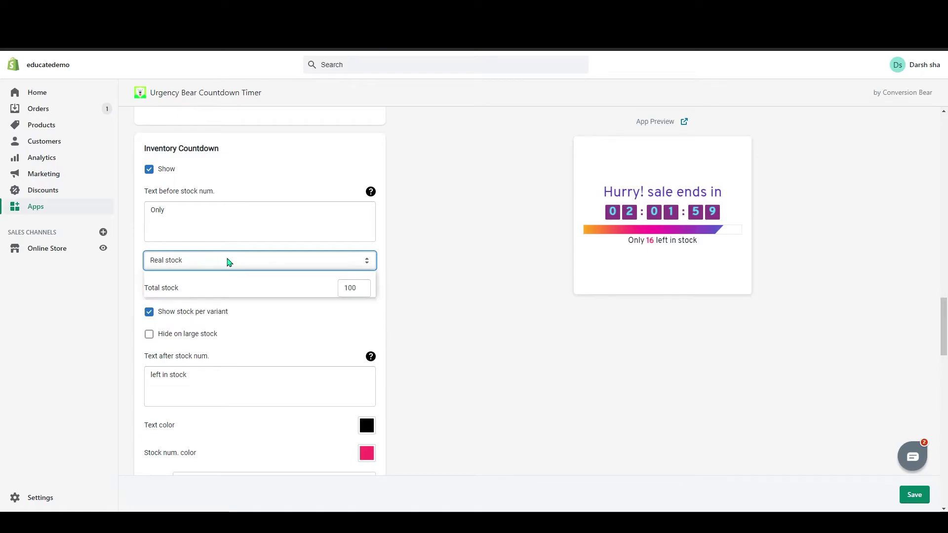
left_click(228, 262)
left_click(205, 293)
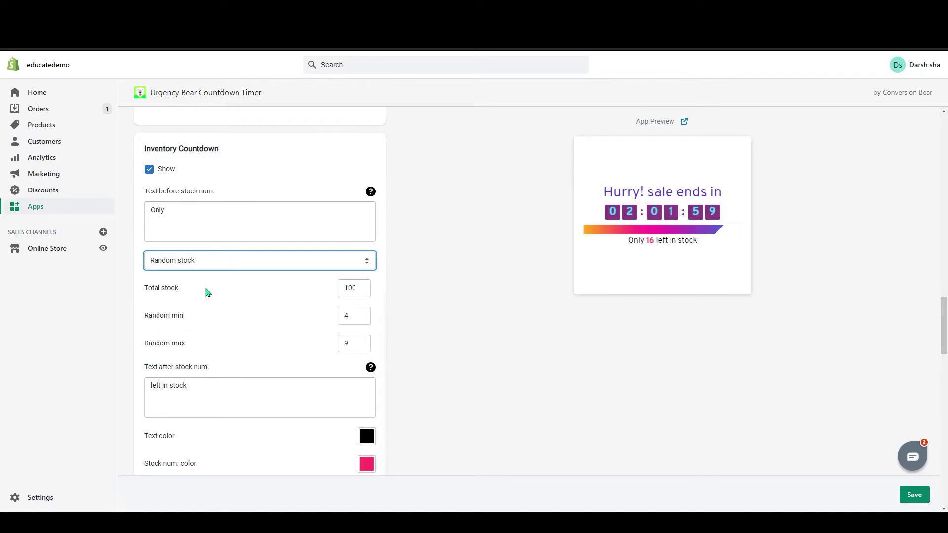
key("Up")
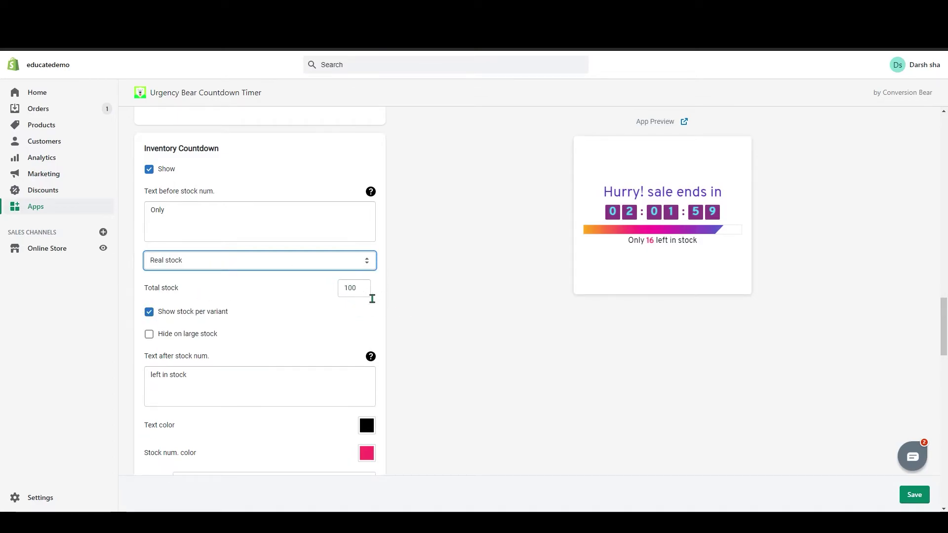
scroll(209, 325, "down", 1)
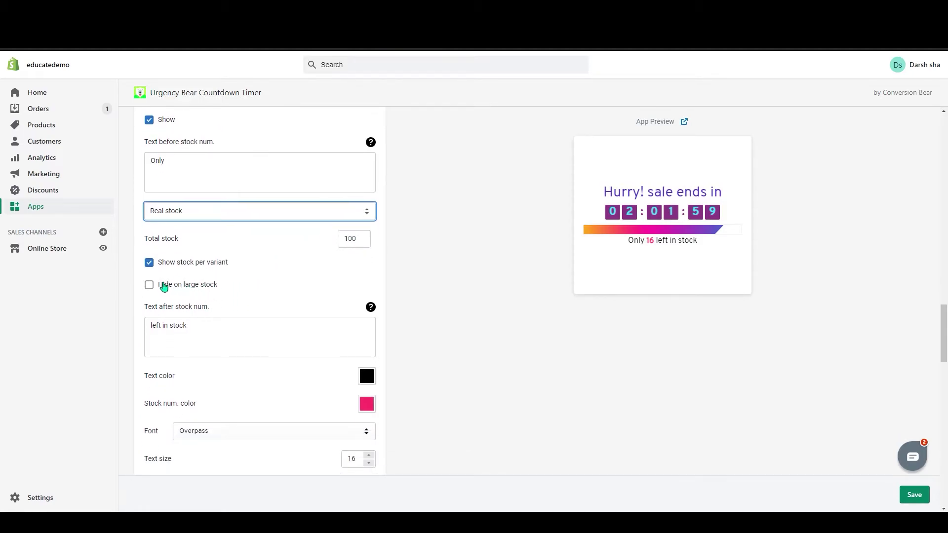
left_click(166, 287)
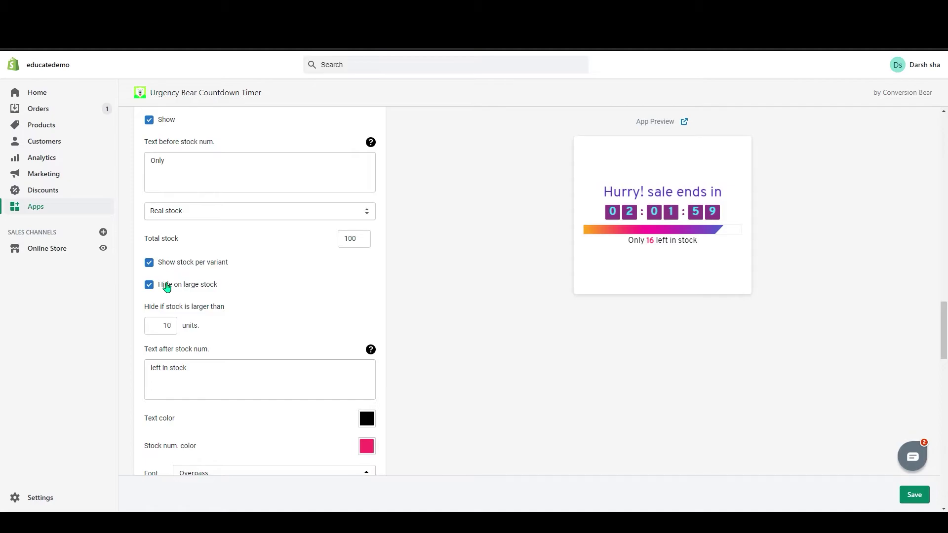
left_click(166, 286)
scroll(230, 286, "down", 2)
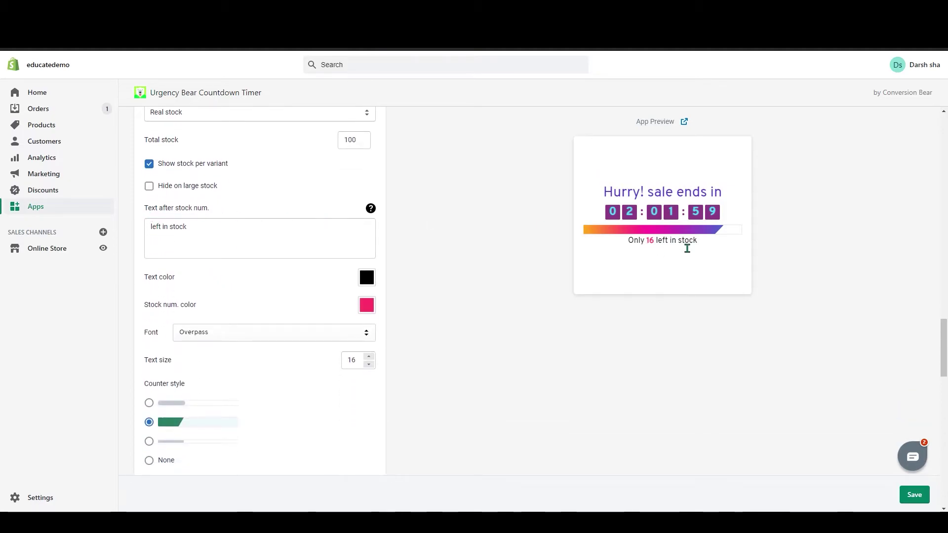
left_click_drag(658, 246, 709, 246)
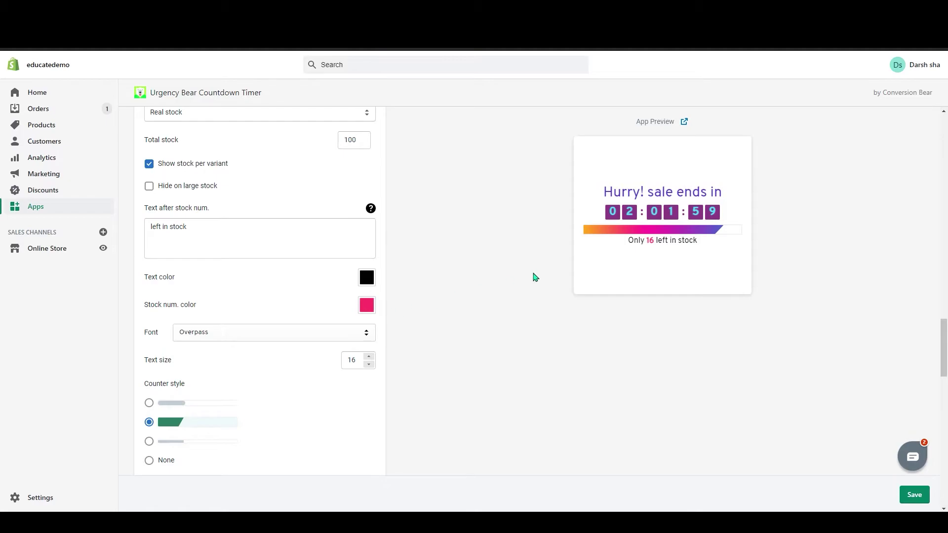
scroll(318, 297, "down", 3)
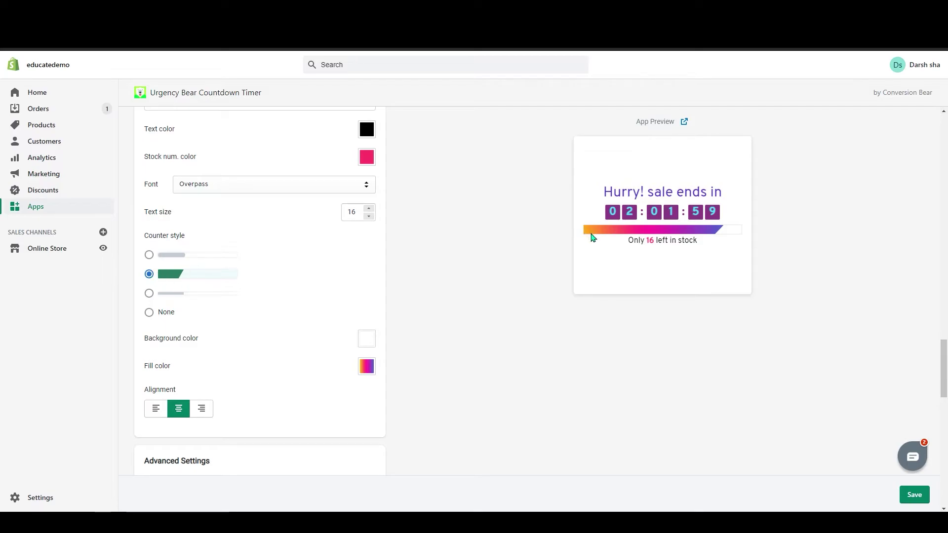
left_click(167, 257)
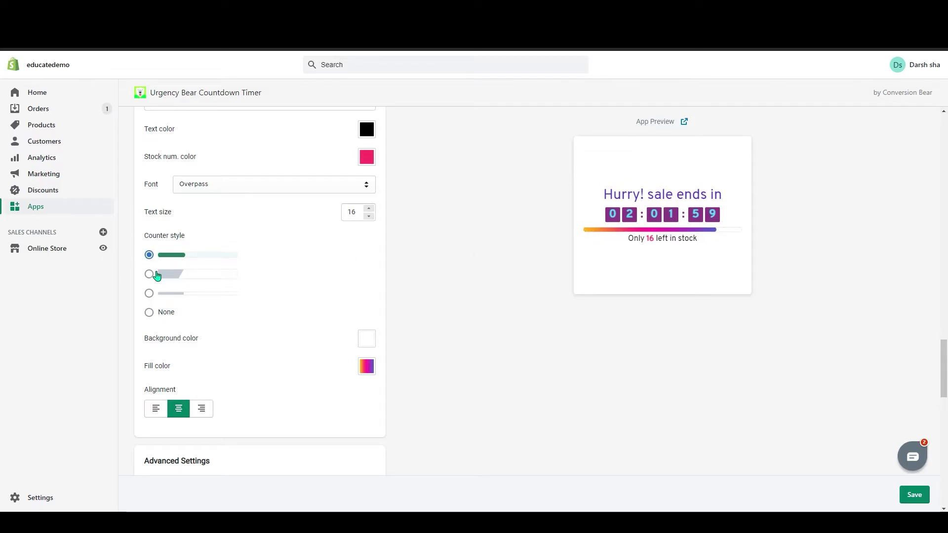
left_click(149, 294)
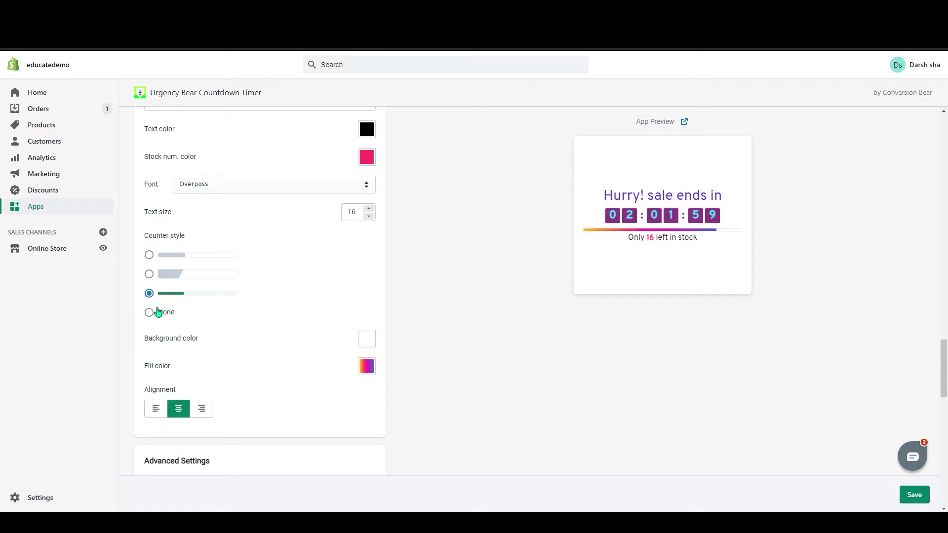
left_click(149, 312)
left_click(149, 274)
scroll(373, 256, "down", 2)
left_click(371, 268)
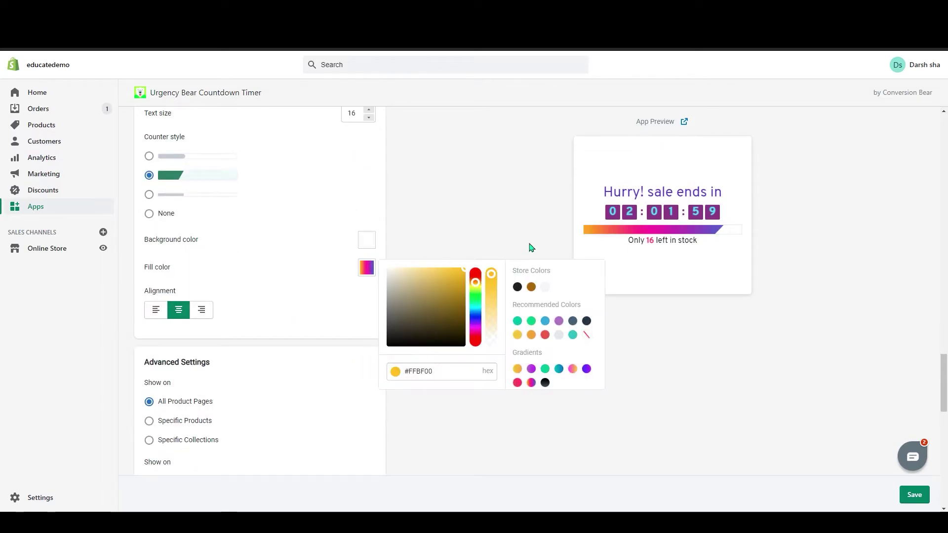
scroll(189, 316, "down", 3)
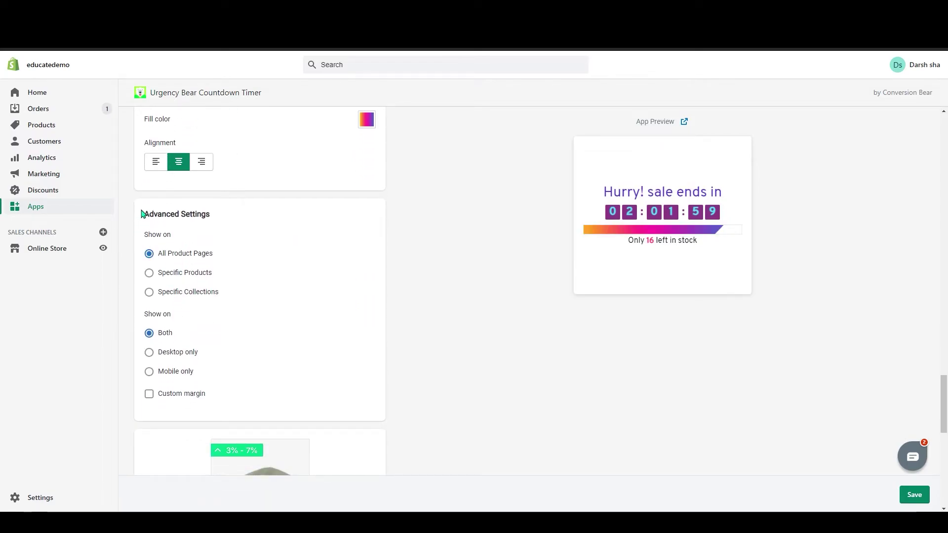
left_click_drag(145, 214, 218, 215)
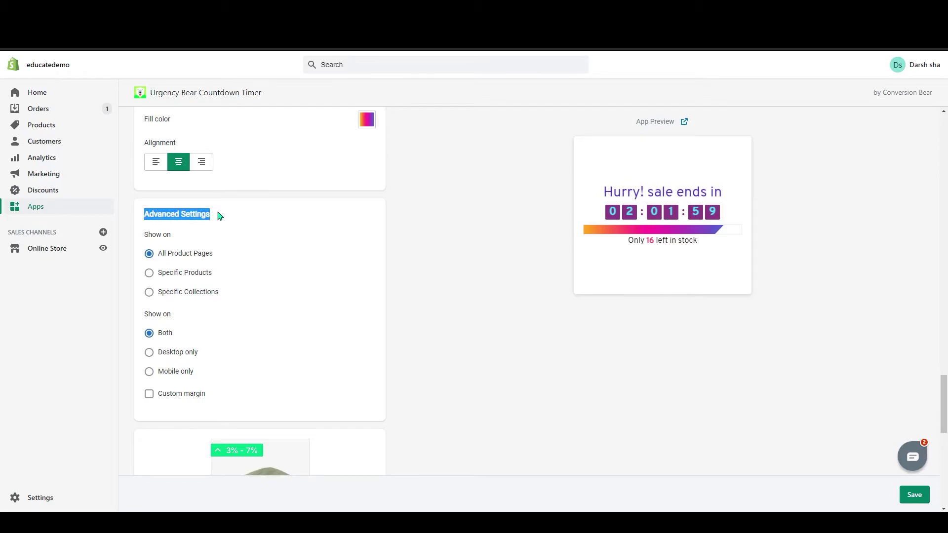
left_click(190, 245)
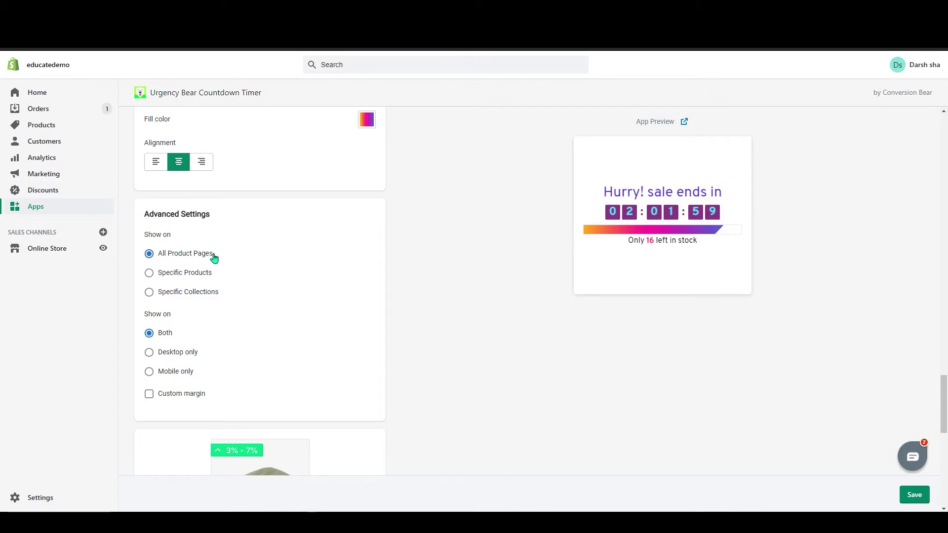
left_click(203, 276)
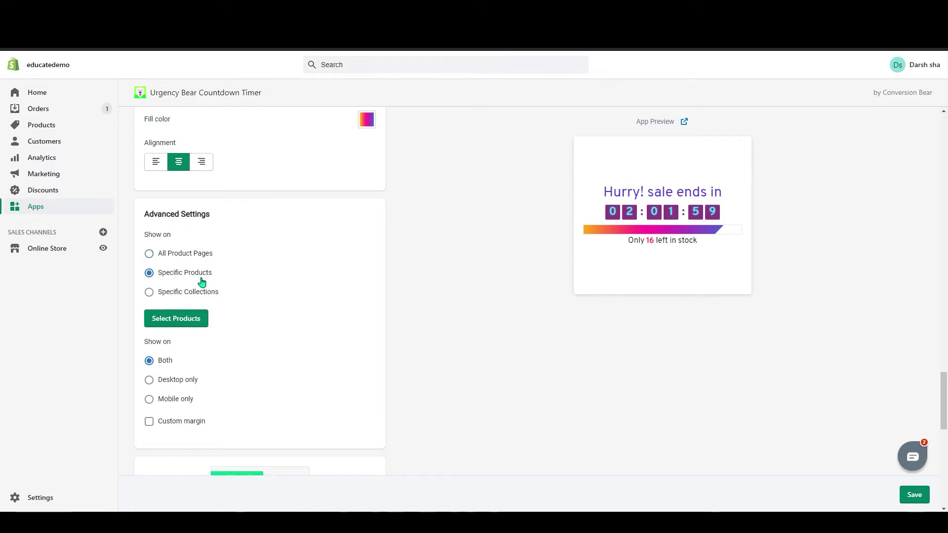
left_click(191, 319)
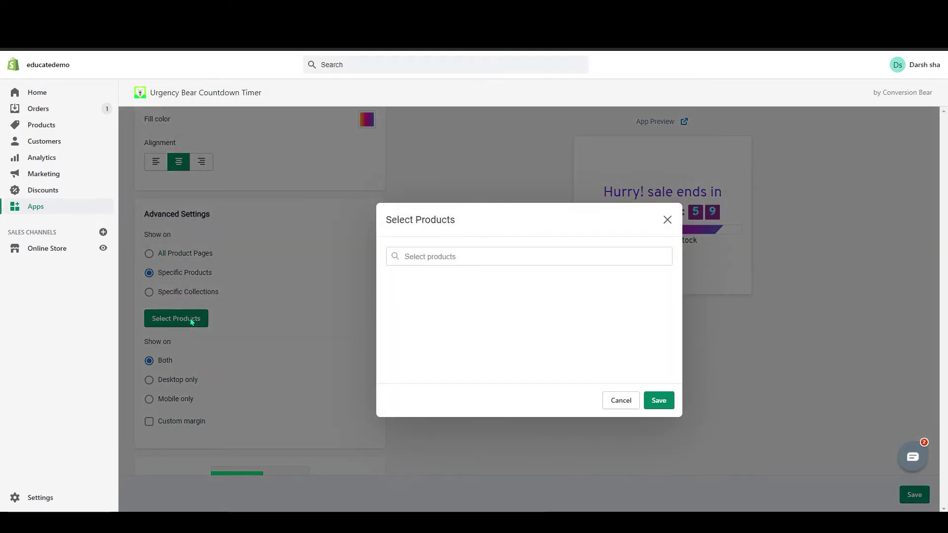
left_click(503, 263)
left_click(489, 280)
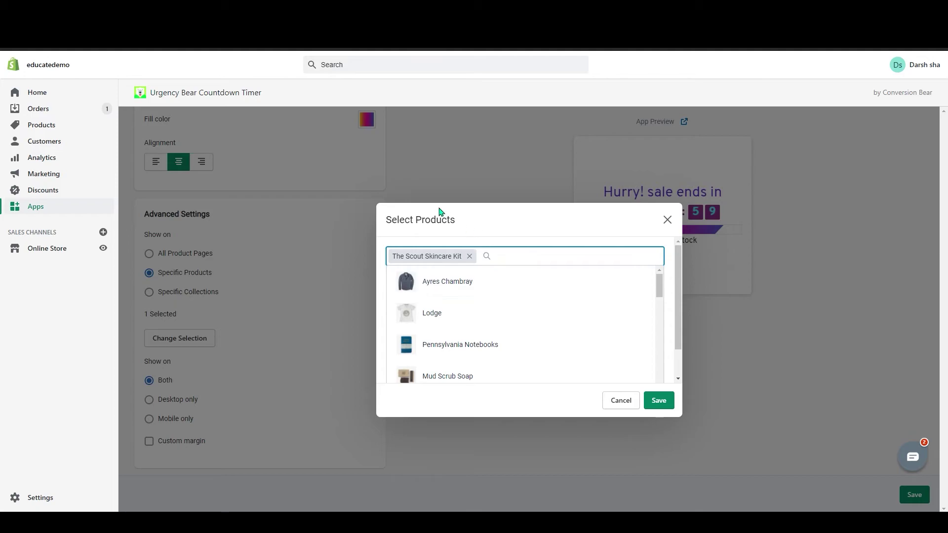
left_click(658, 401)
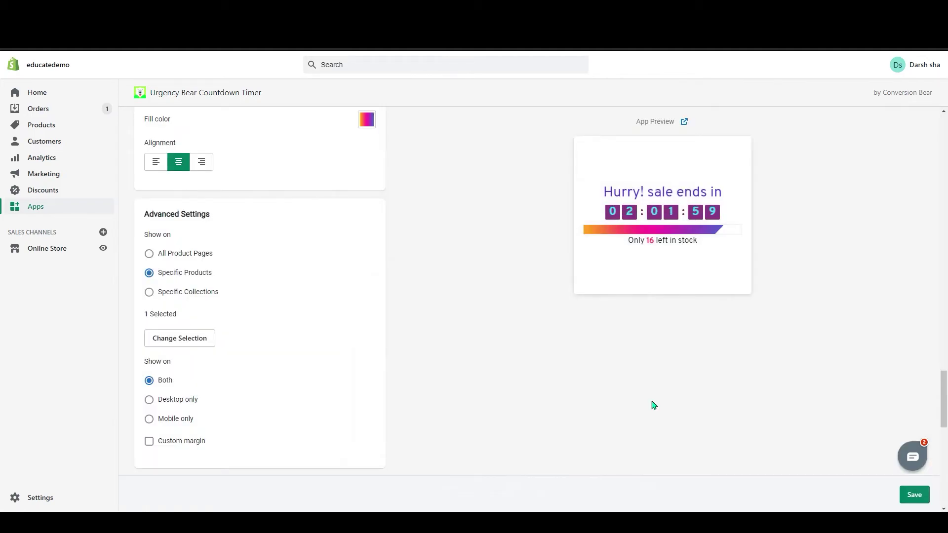
left_click(175, 292)
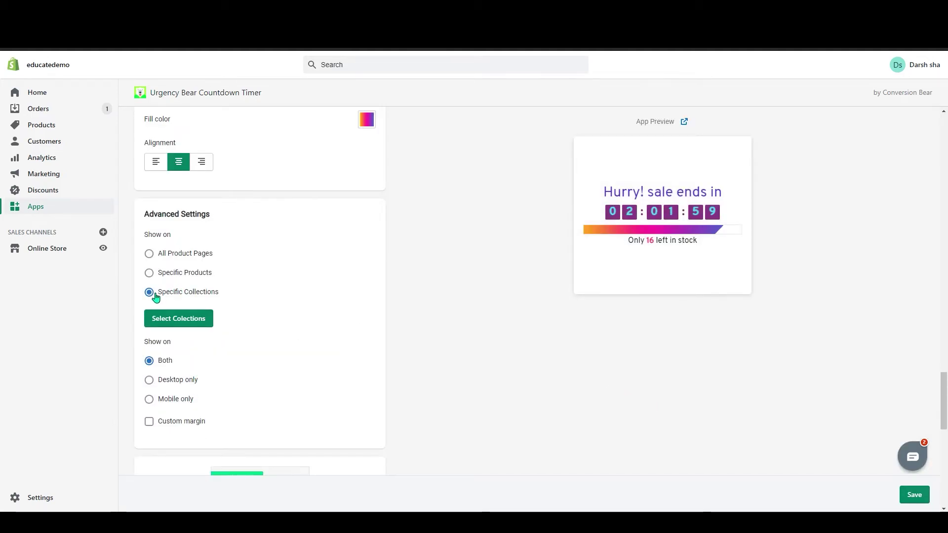
left_click(178, 259)
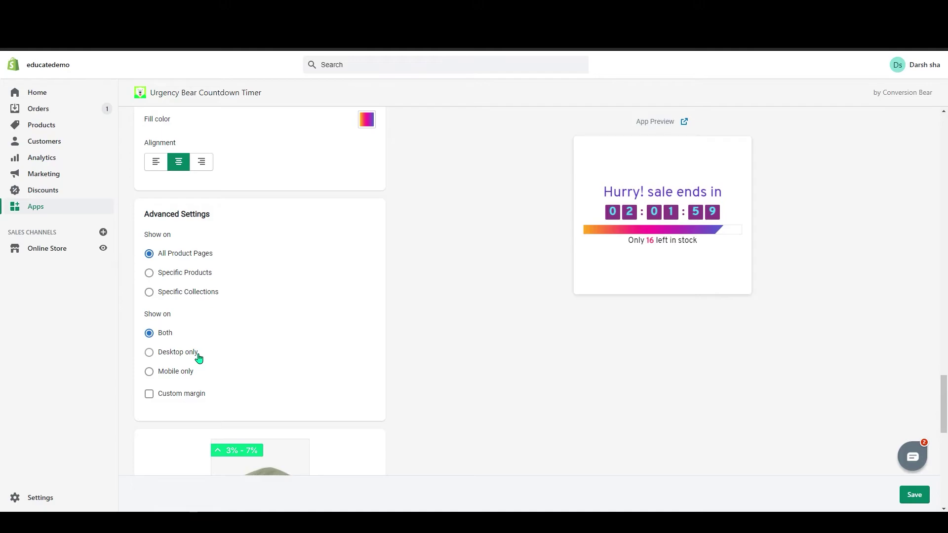
- Save the timer settings with the countdown placed on the Product Page
scroll(261, 322, "down", 7)
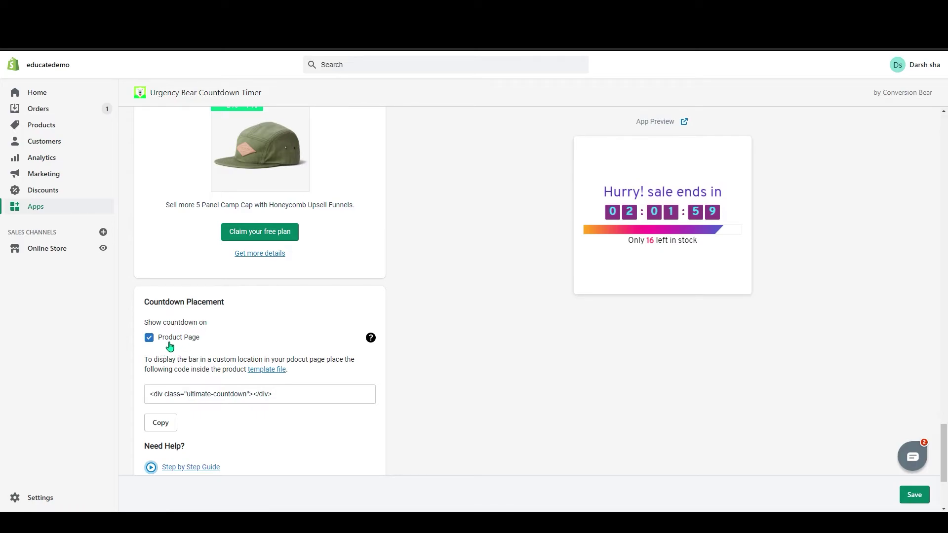
left_click(925, 492)
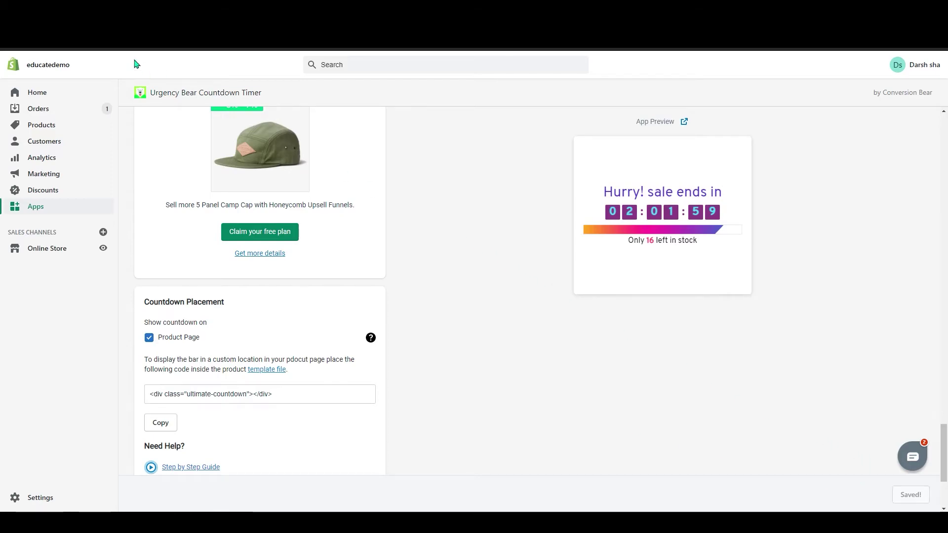
- View the live 5 Panel Camp Cap product page from the store catalog to check its countdown
left_click(99, 206)
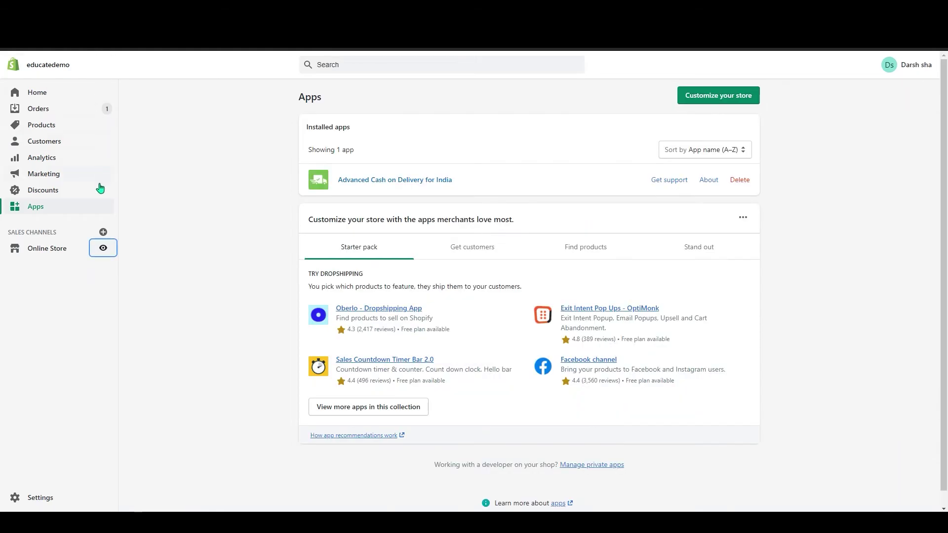
left_click(104, 249)
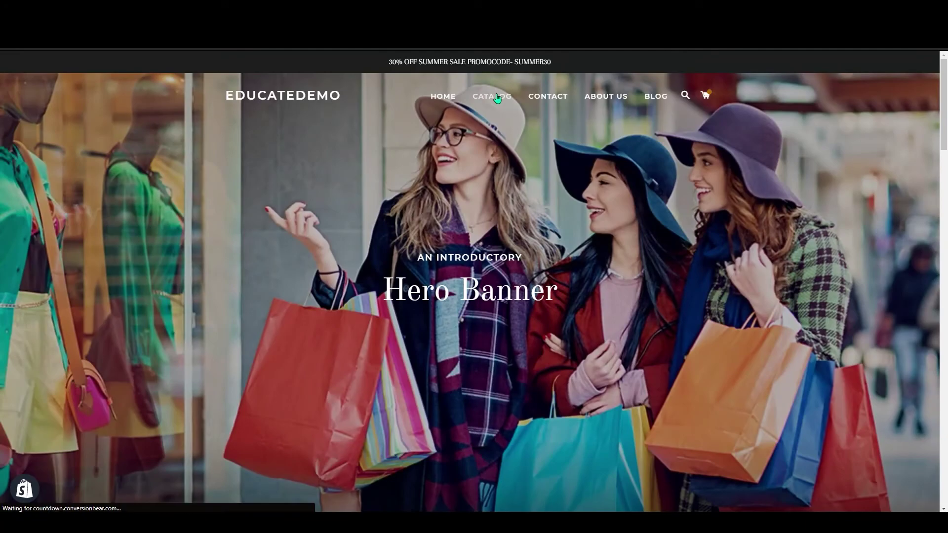
left_click(497, 98)
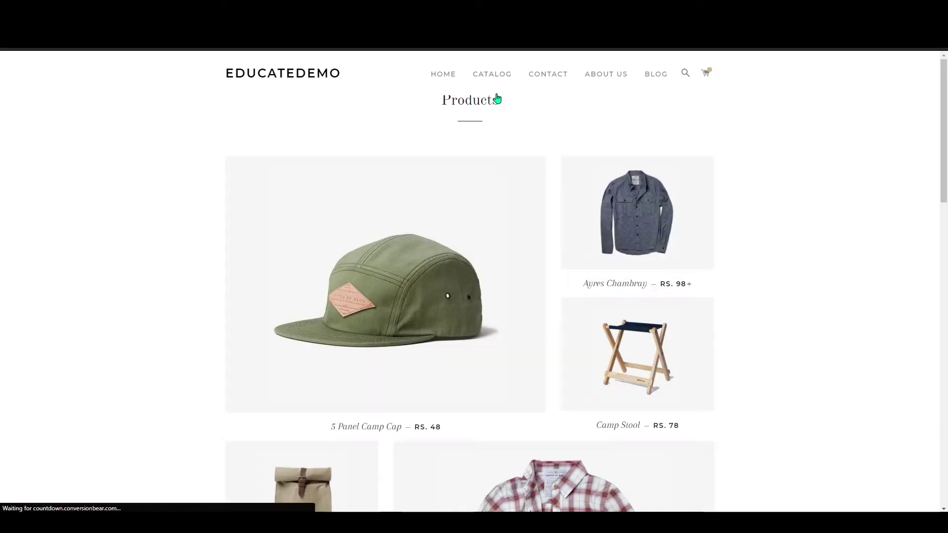
left_click(406, 277)
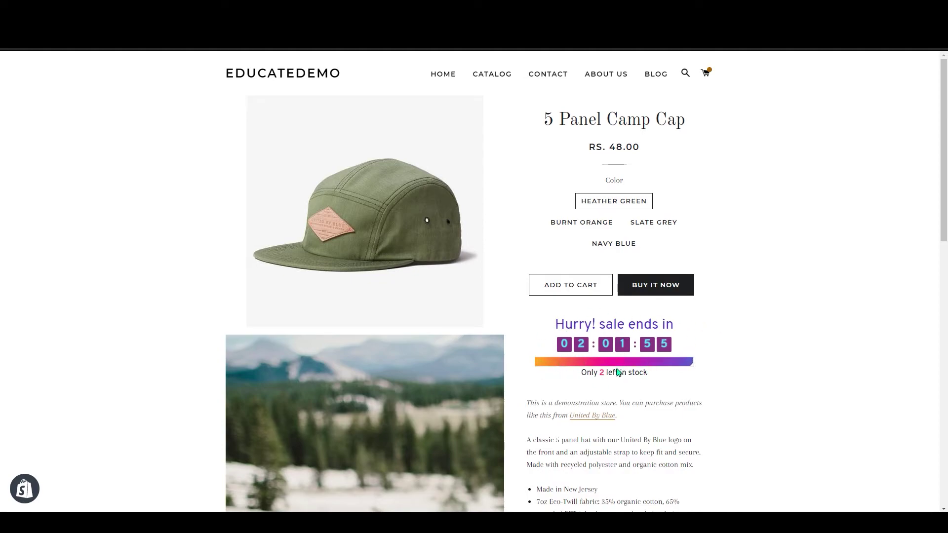
scroll(617, 354, "down", 10)
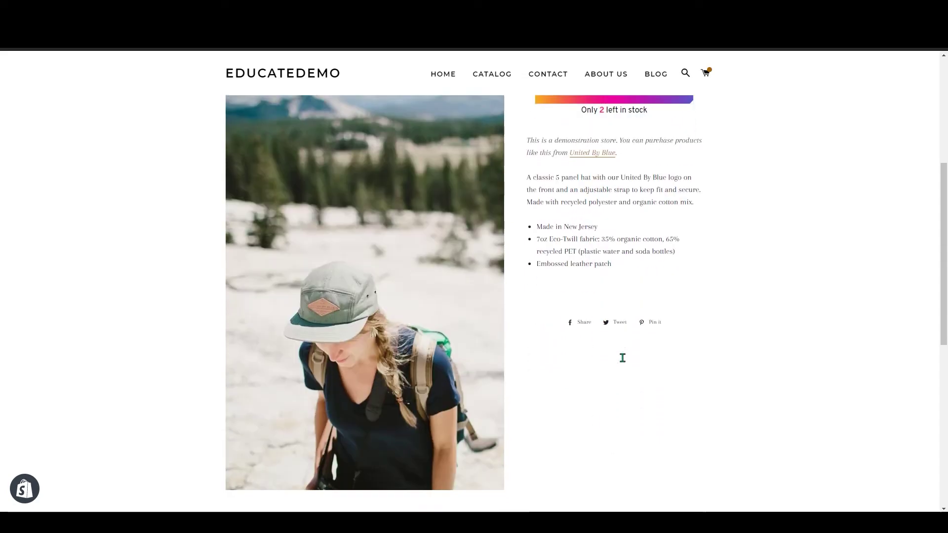
scroll(606, 375, "up", 8)
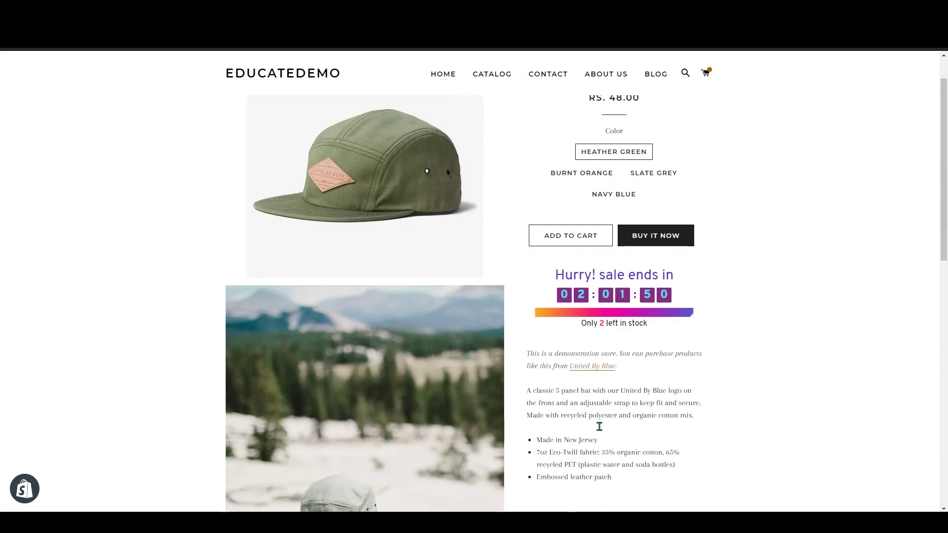
scroll(524, 166, "down", 3)
scroll(622, 351, "down", 4)
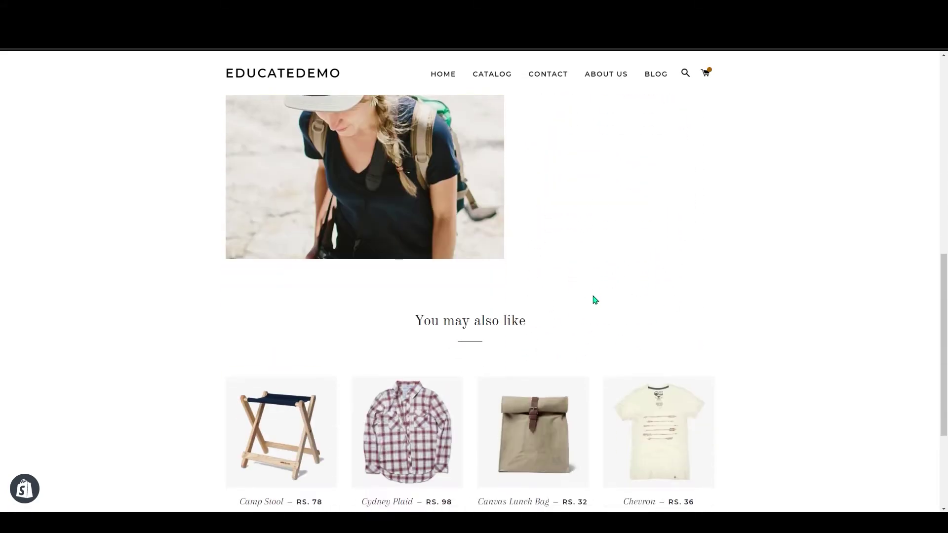
scroll(548, 398, "up", 5)
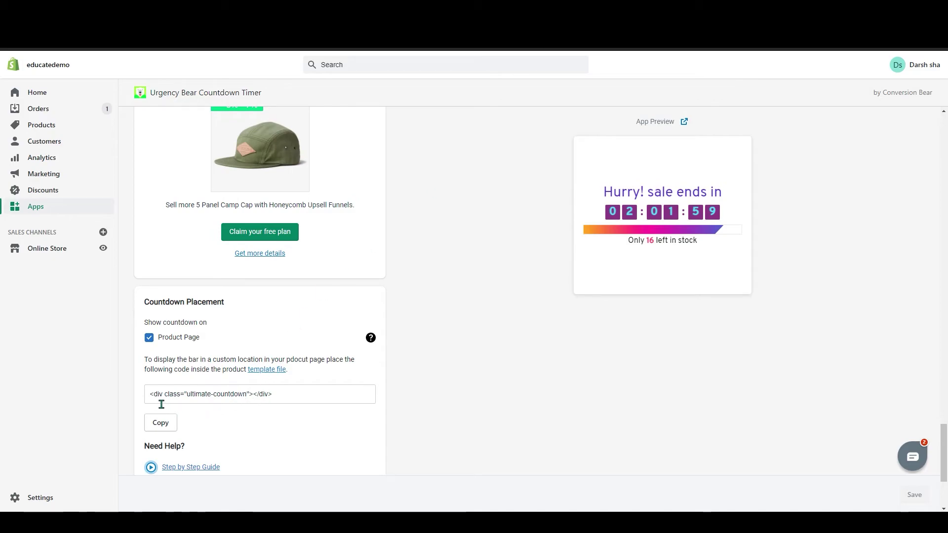
- Copy the <div class="ultimate-countdown"></div> snippet and open the template file link in a new tab
left_click_drag(151, 397, 292, 402)
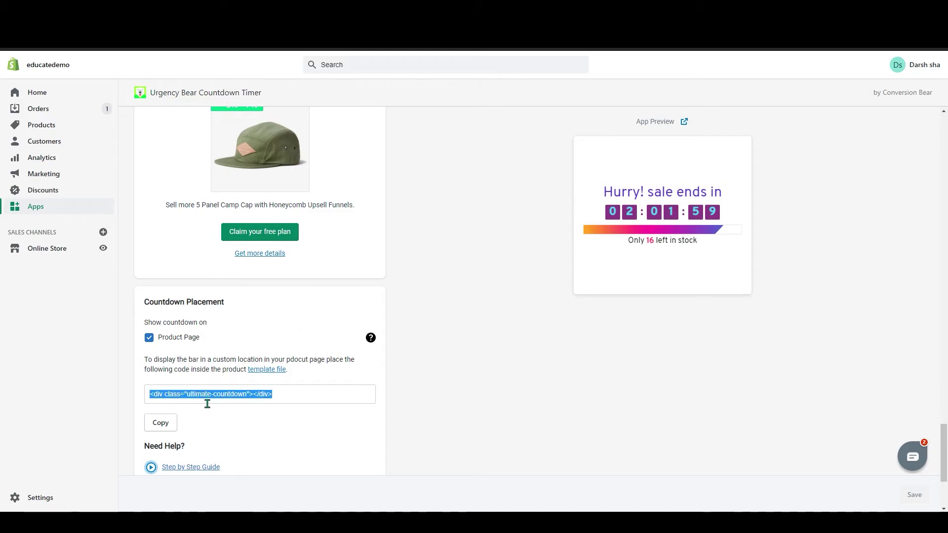
left_click(175, 425)
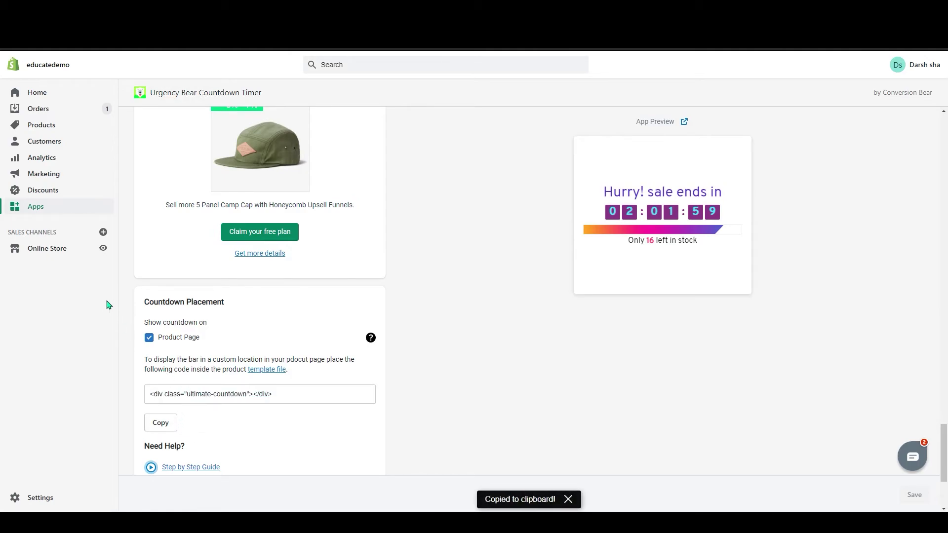
right_click(261, 371)
left_click(277, 380)
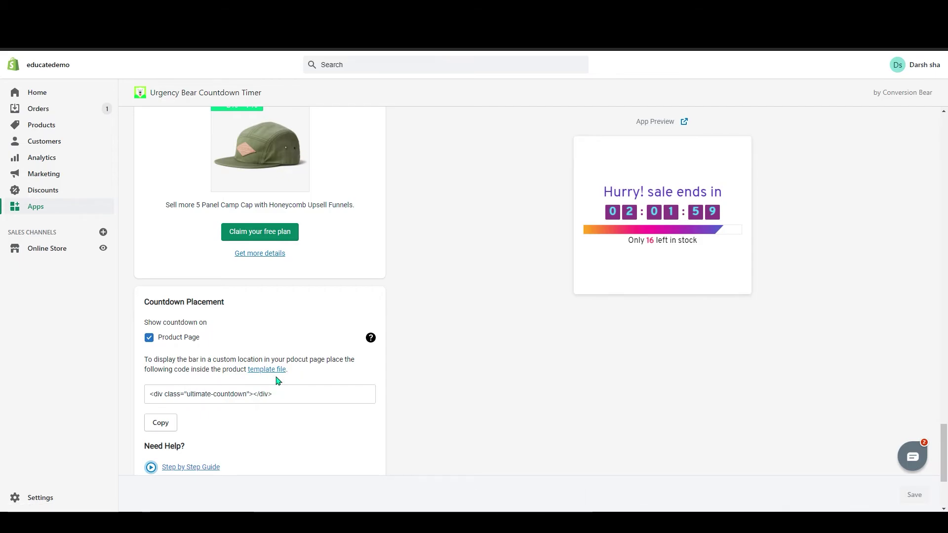
- In the code editor, find Sections > product-template.liquid and scroll to around line 260
key("ctrl+Tab")
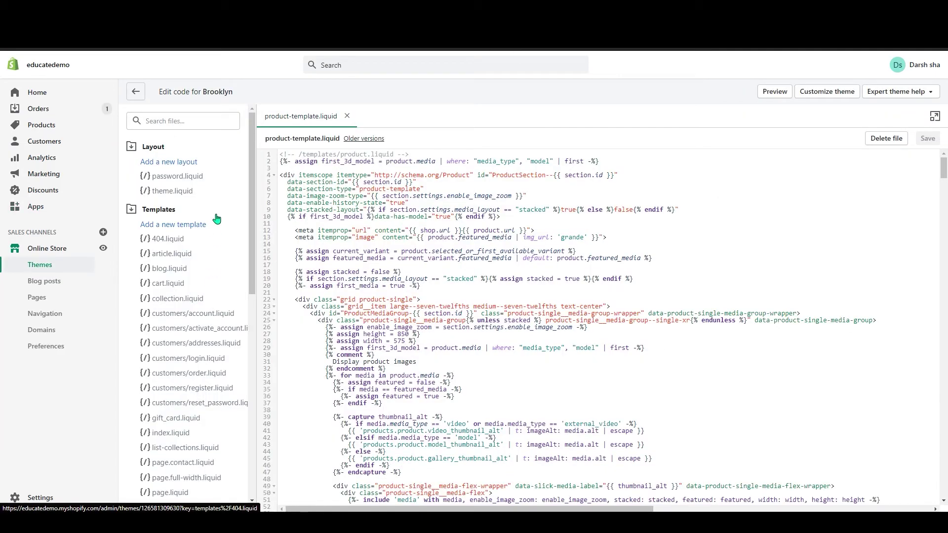
scroll(232, 291, "down", 3)
scroll(235, 308, "down", 5)
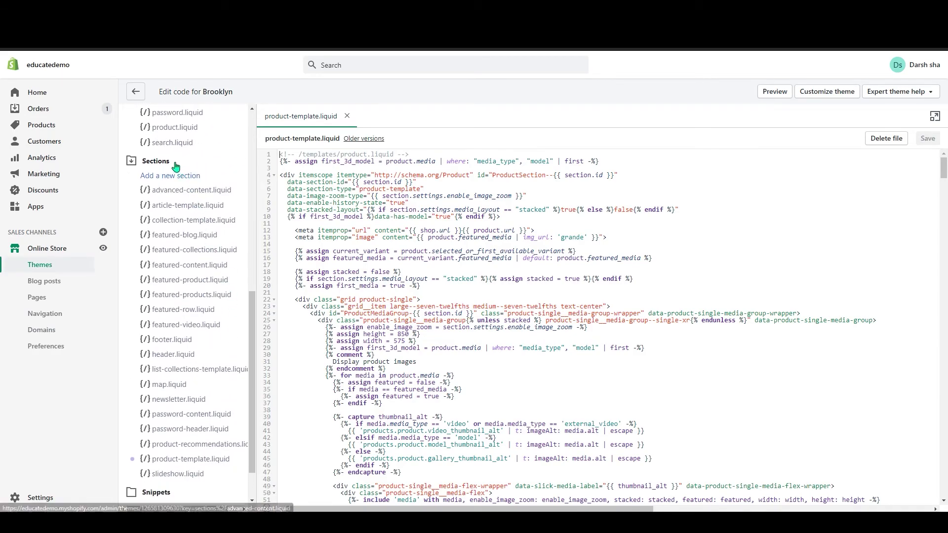
scroll(158, 197, "up", 7)
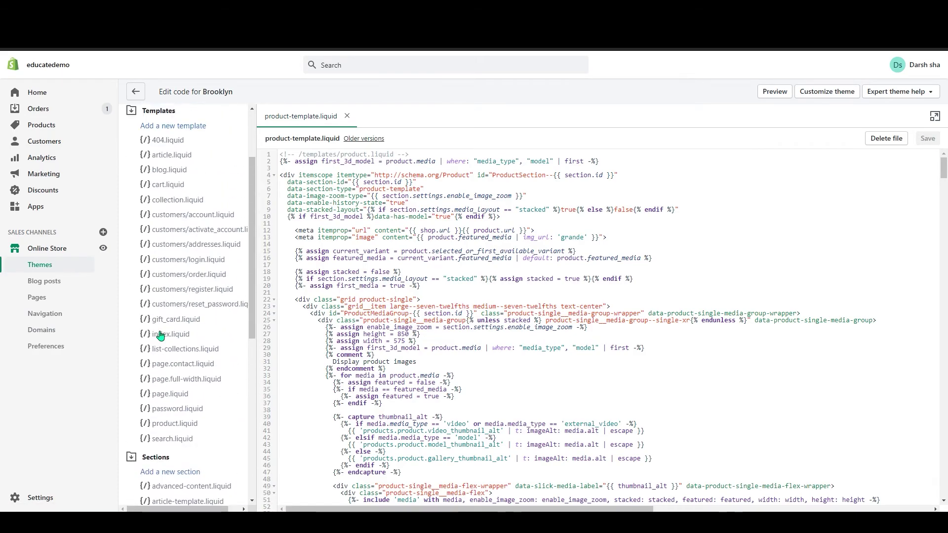
left_click(134, 159)
scroll(148, 296, "down", 2)
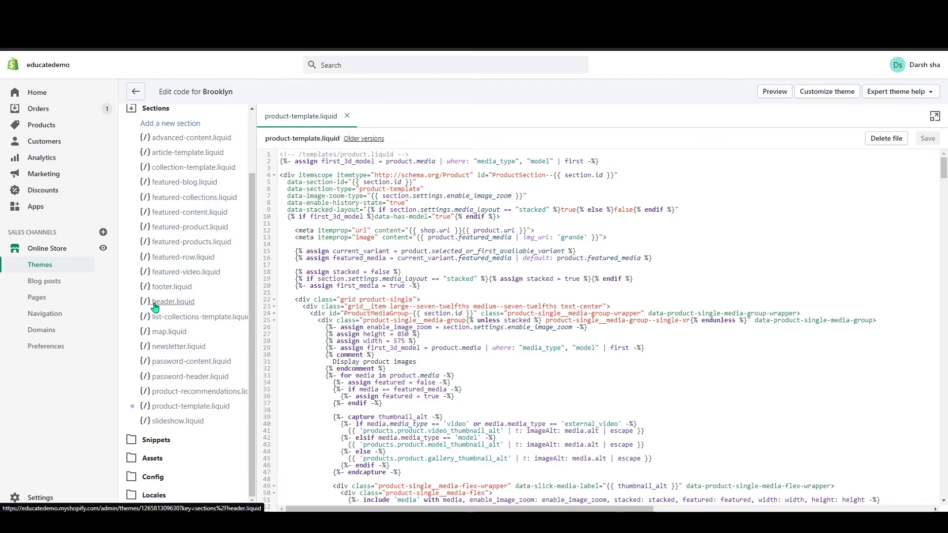
scroll(144, 208, "up", 2)
scroll(204, 237, "down", 3)
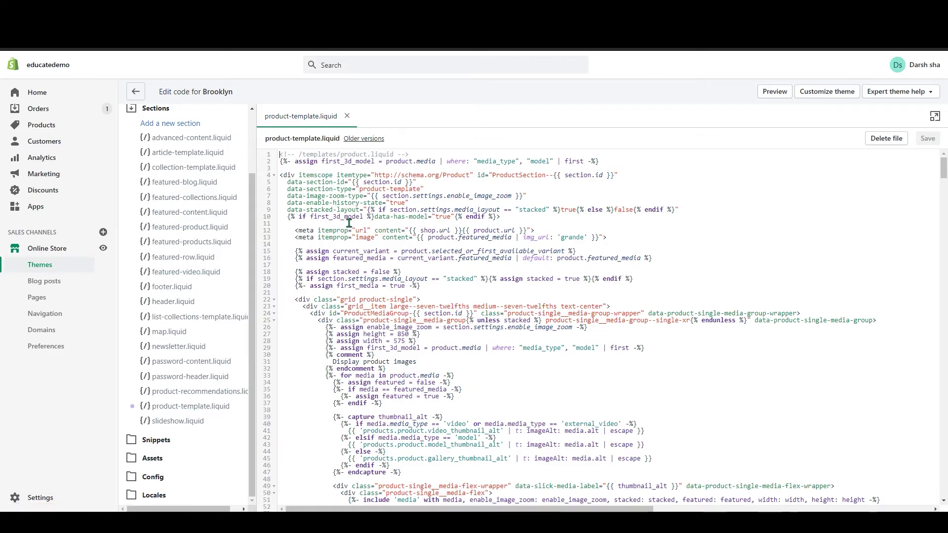
scroll(384, 261, "down", 5)
scroll(384, 261, "down", 20)
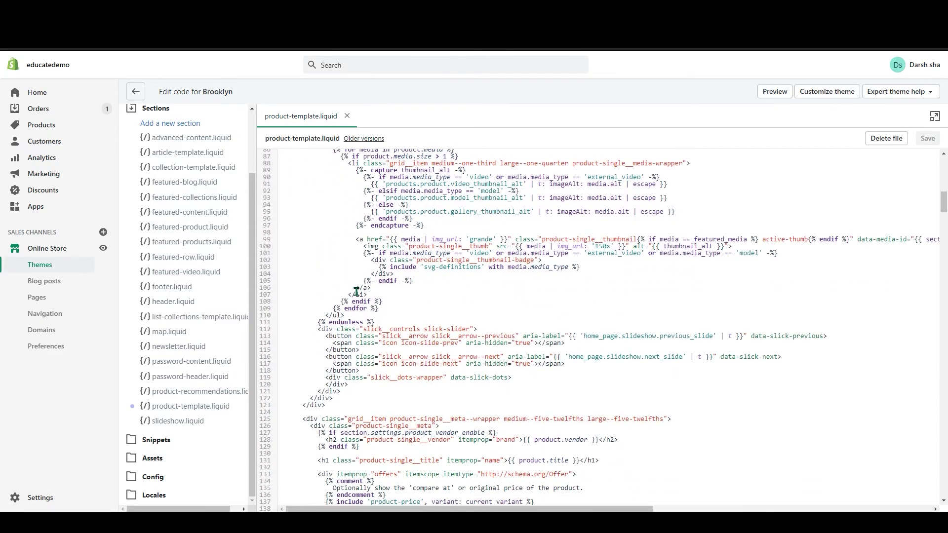
scroll(404, 308, "up", 6)
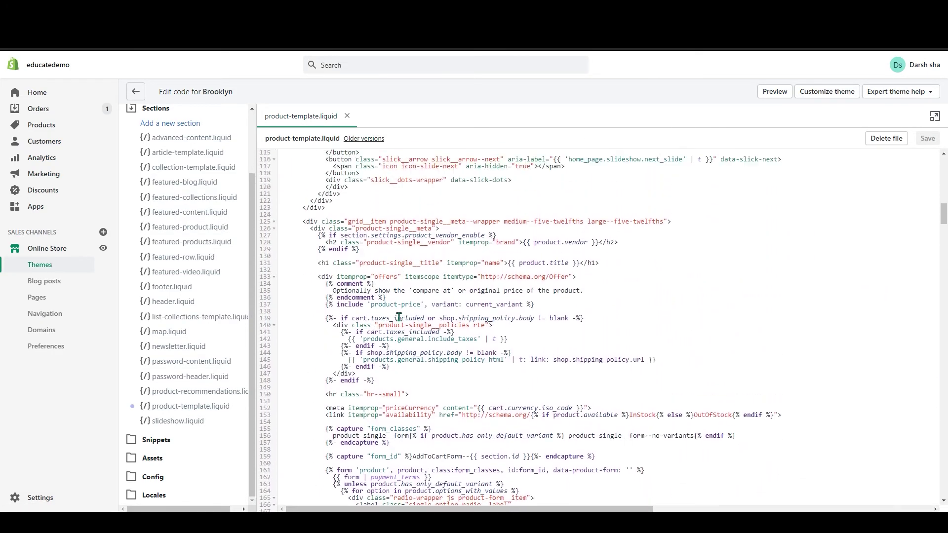
scroll(399, 313, "down", 12)
scroll(399, 317, "down", 14)
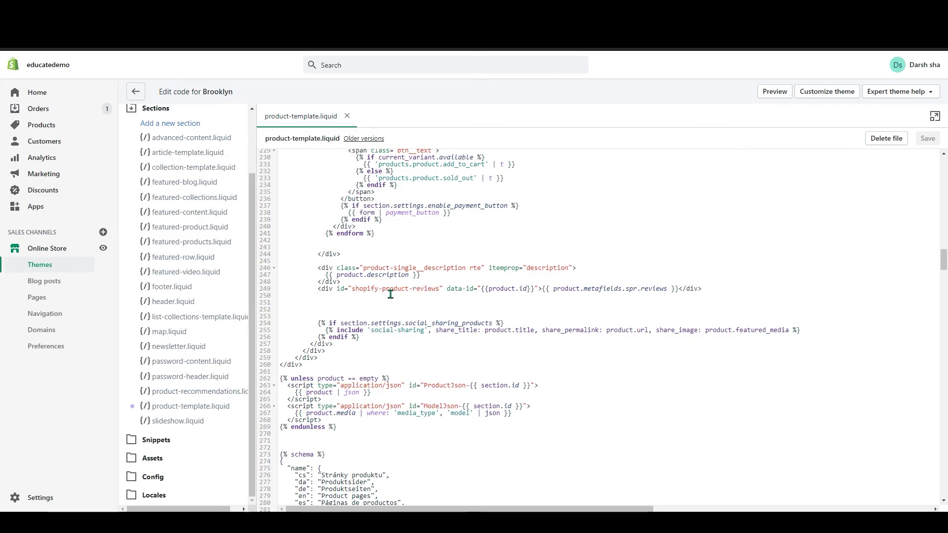
scroll(375, 291, "down", 4)
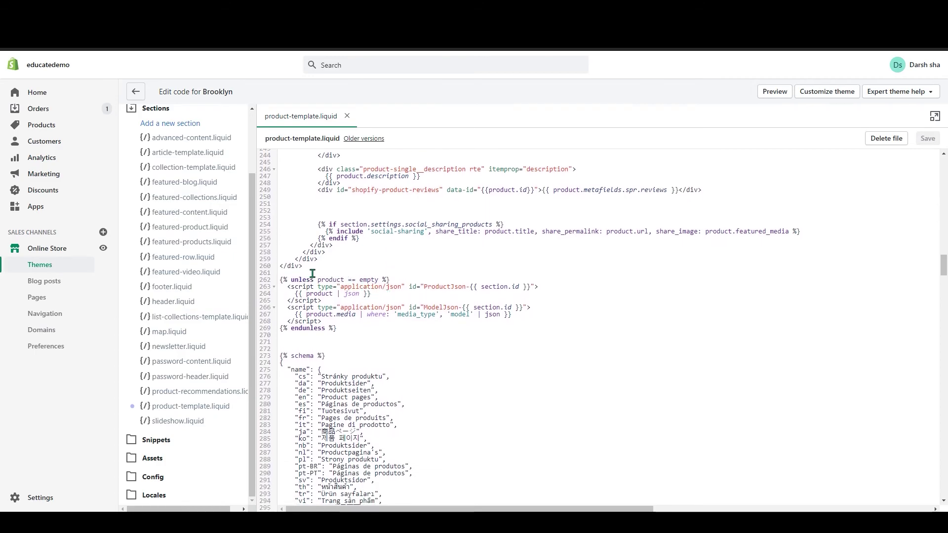
- Paste the ultimate-countdown div onto new line 261 after the product section and save
left_click(312, 273)
key("Return")
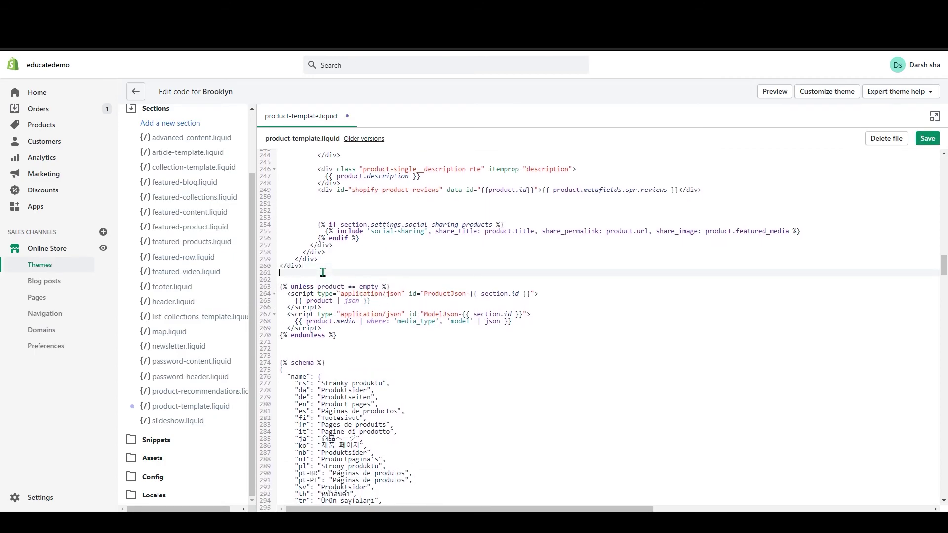
key("ctrl+v")
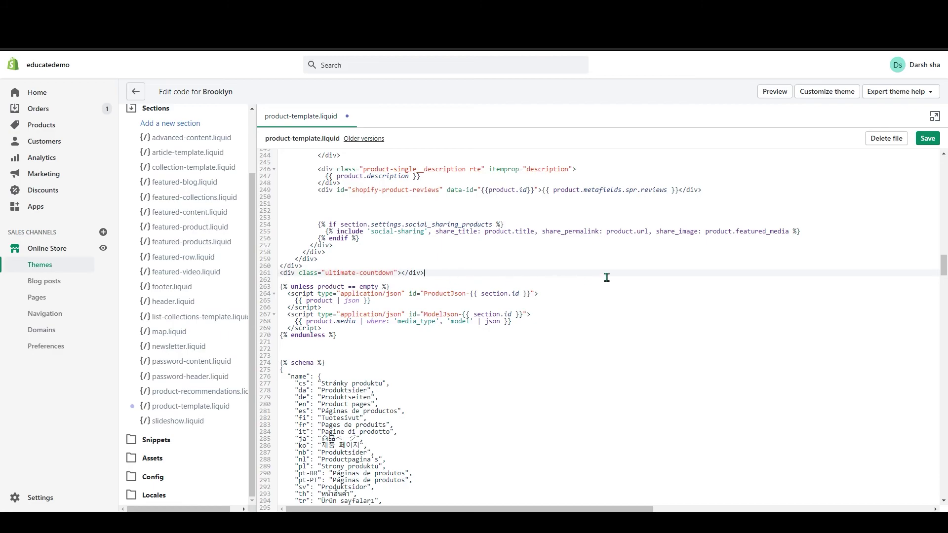
left_click(936, 140)
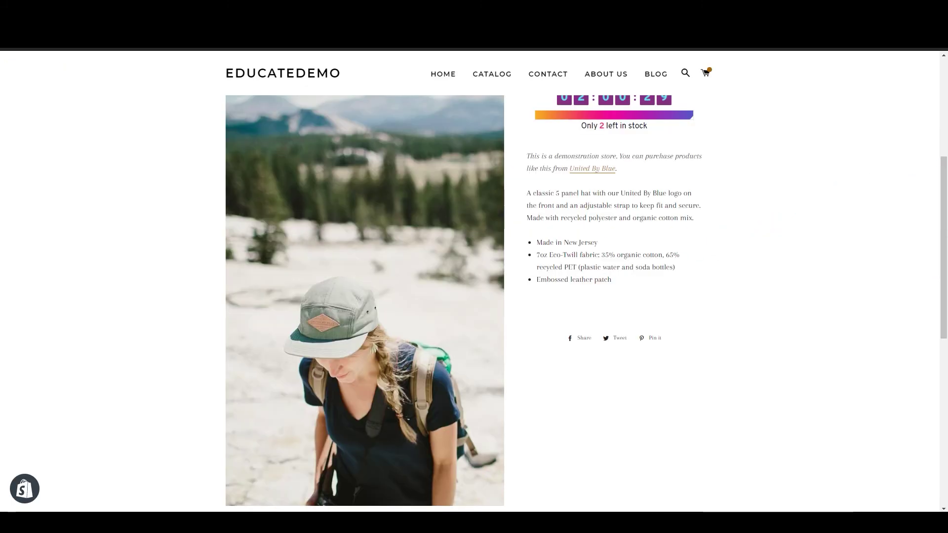
- Reload the storefront product page and check the timer above 'You may also like'
scroll(412, 271, "up", 5)
scroll(404, 271, "down", 2)
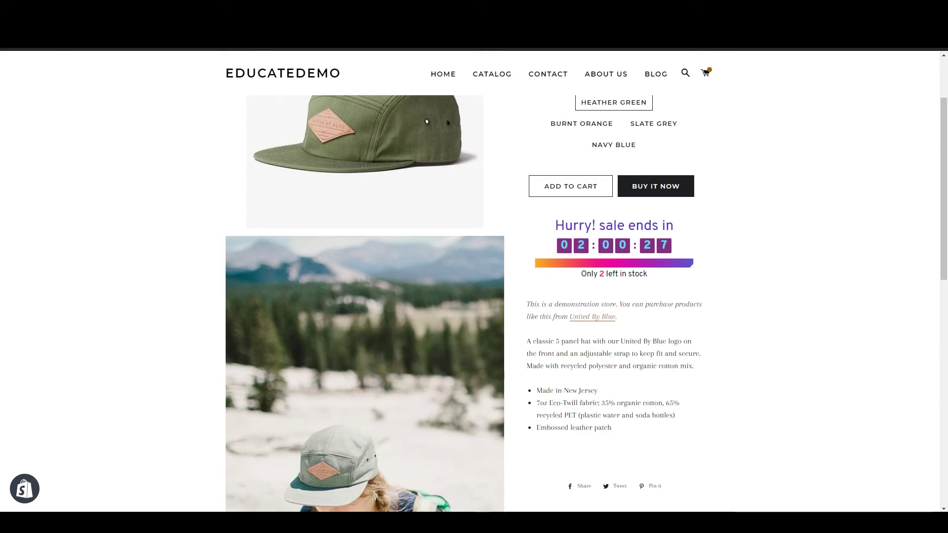
key("F5")
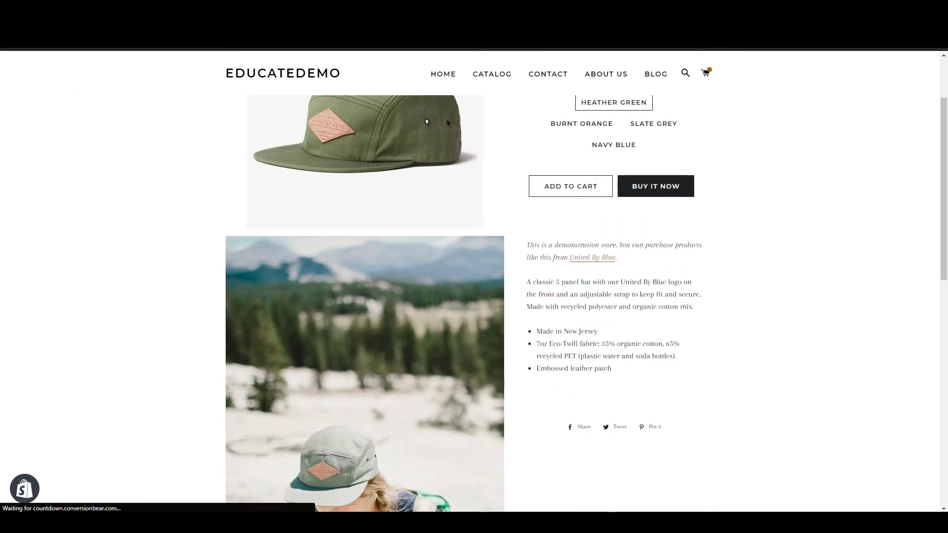
scroll(440, 229, "down", 10)
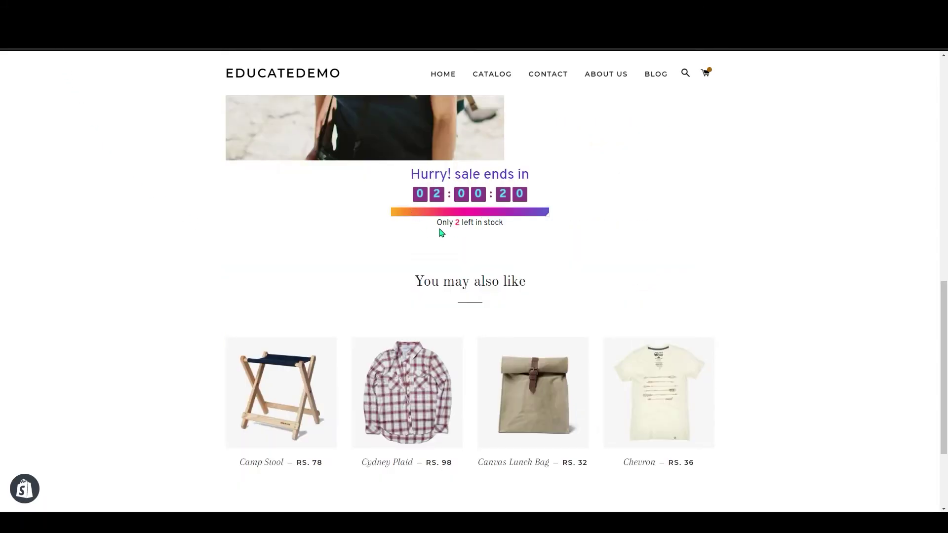
scroll(488, 189, "up", 10)
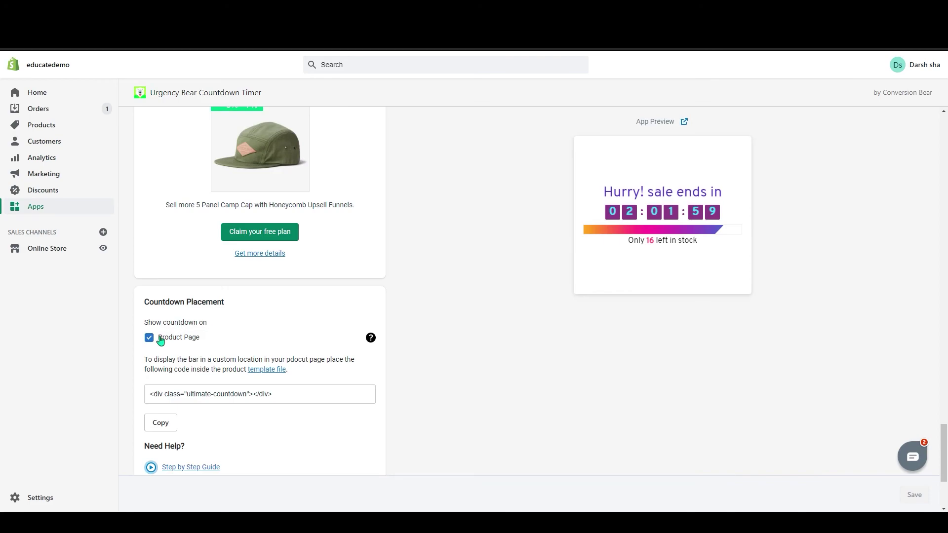
- Uncheck Product Page under Countdown Placement, save, and reload the storefront page
left_click(160, 340)
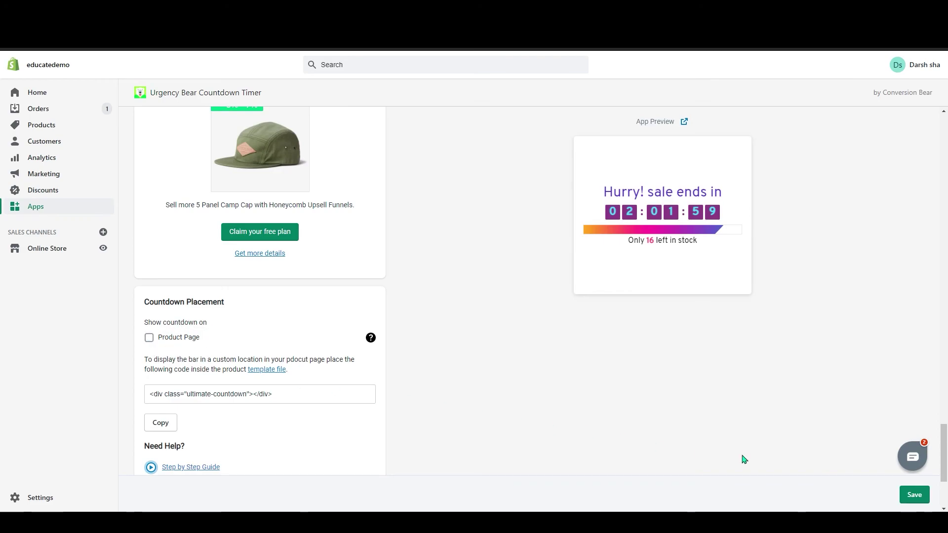
left_click(913, 494)
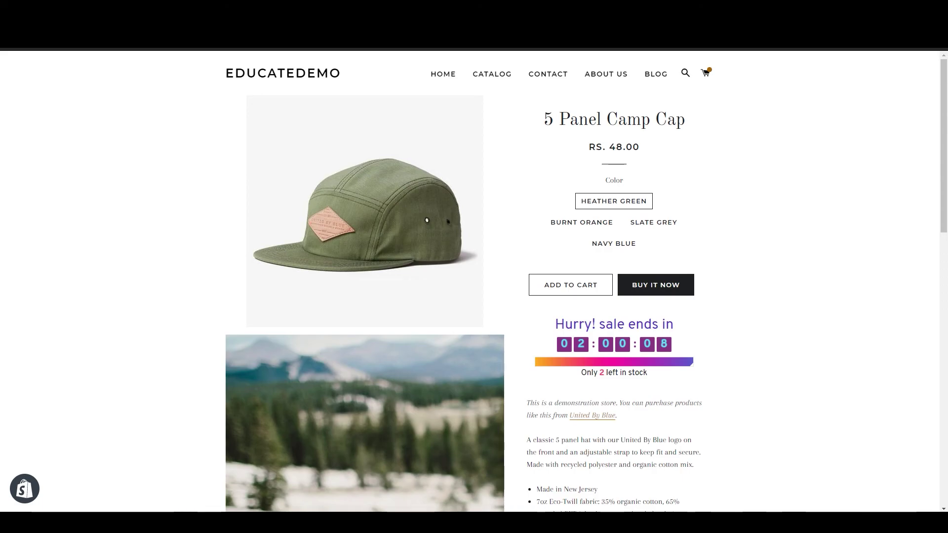
key("F5")
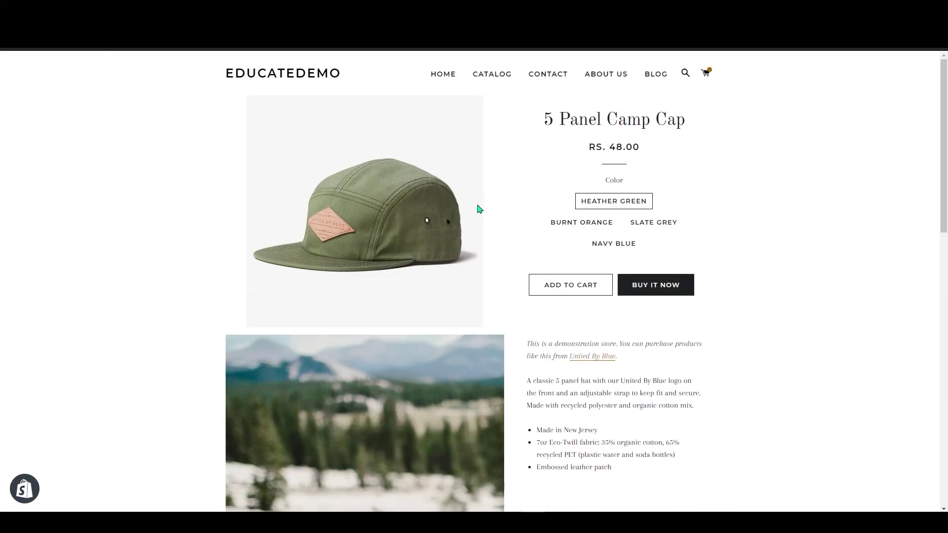
- Check the 5 Panel Camp Cap page: no countdown under the buy buttons
scroll(482, 210, "down", 5)
scroll(593, 237, "up", 5)
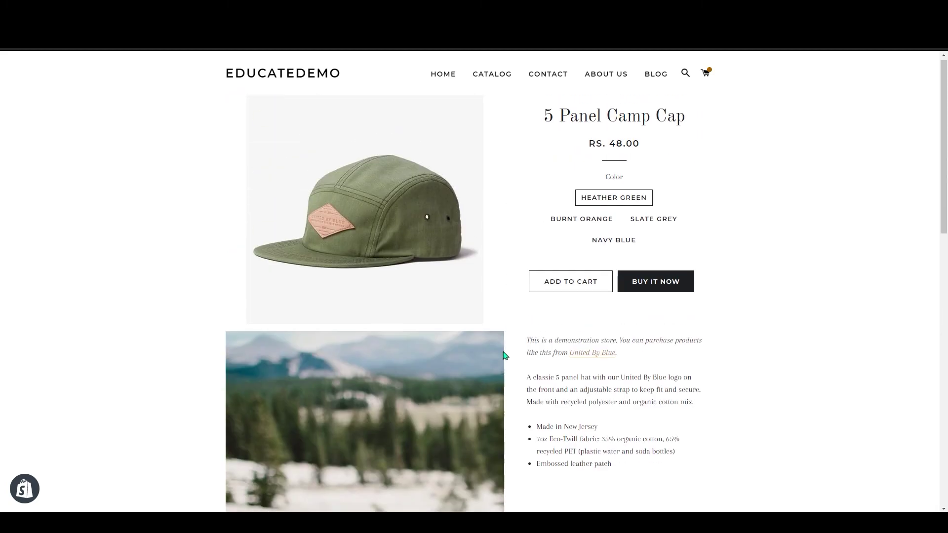
scroll(549, 315, "down", 10)
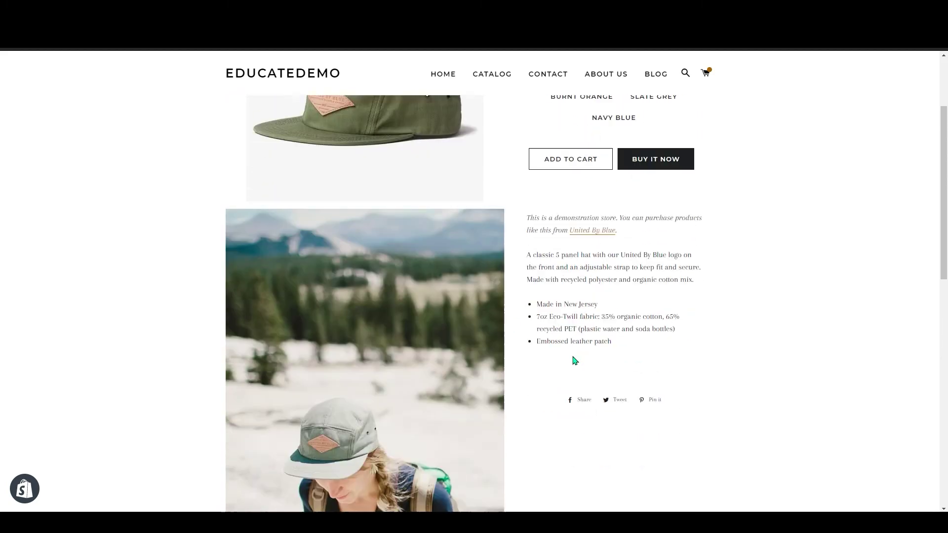